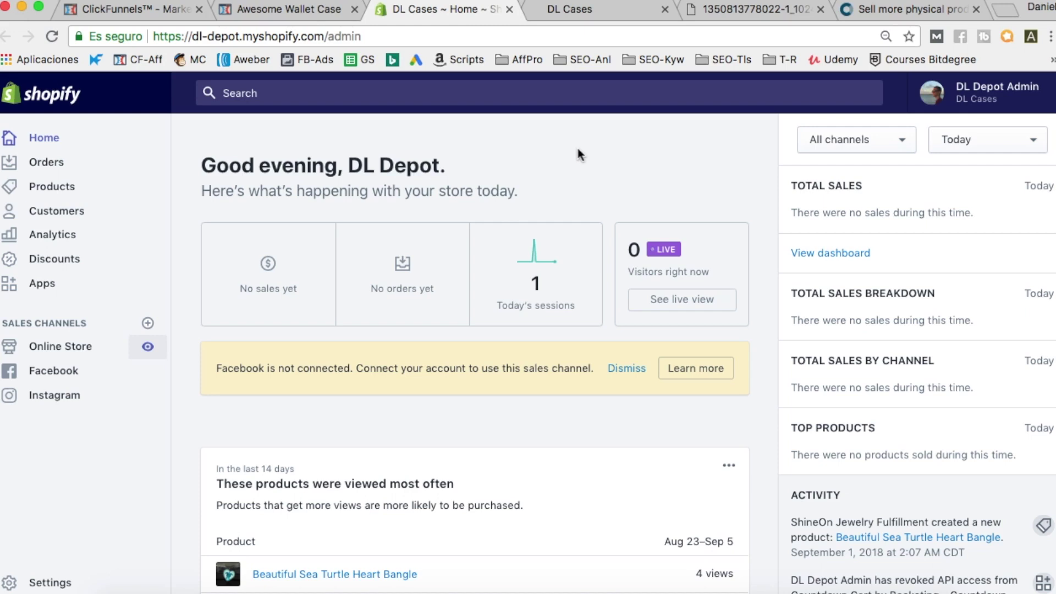
click(820, 9)
Step: Browse CartHook's one-page checkout and upsell page, then return to the ClickFunnels blanket editor
click(873, 10)
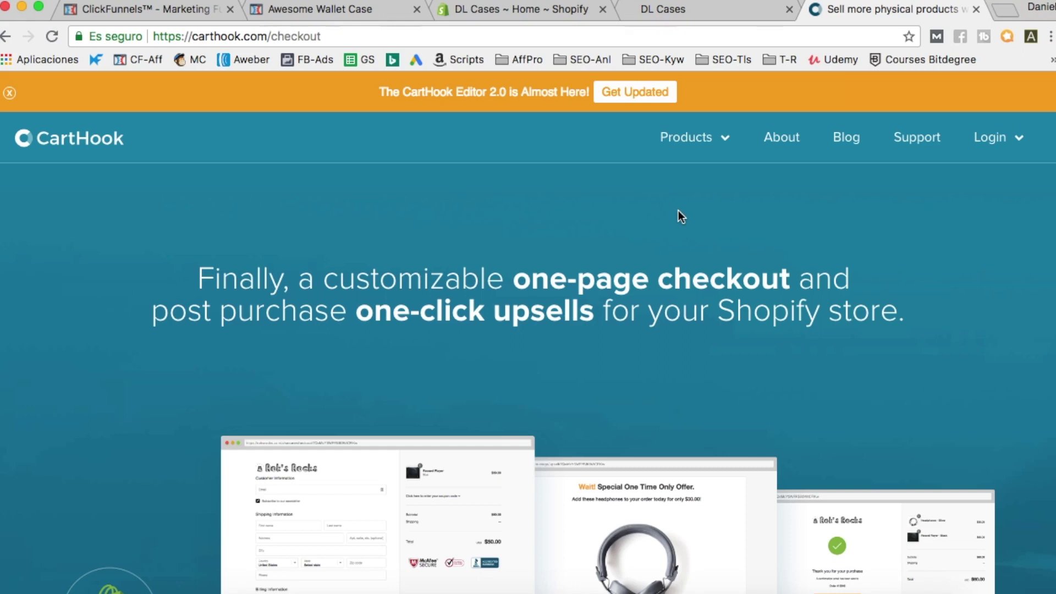
scroll(678, 210, down, 3)
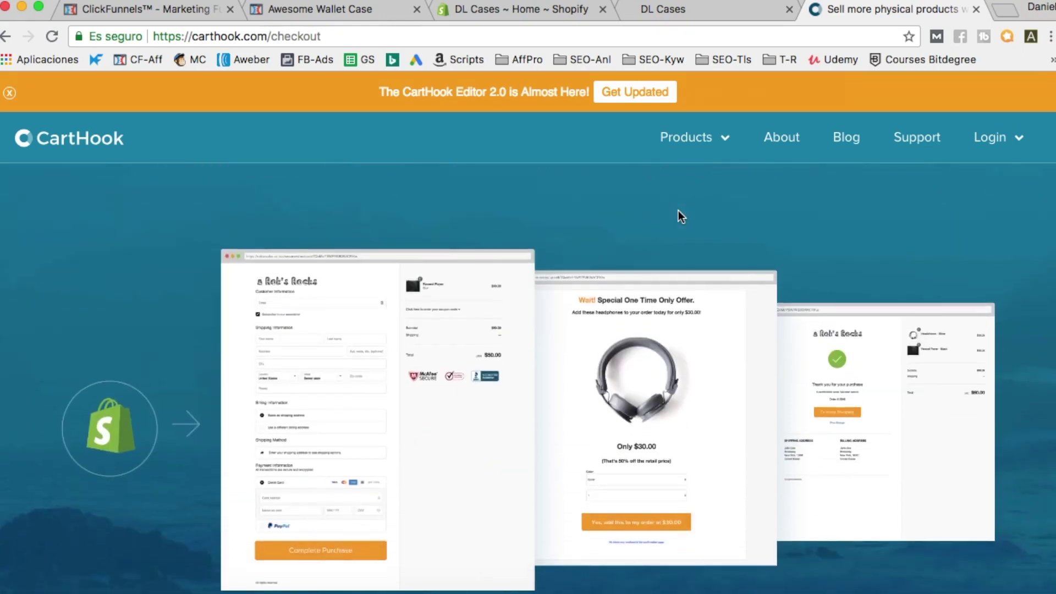
scroll(678, 211, down, 5)
scroll(678, 214, down, 5)
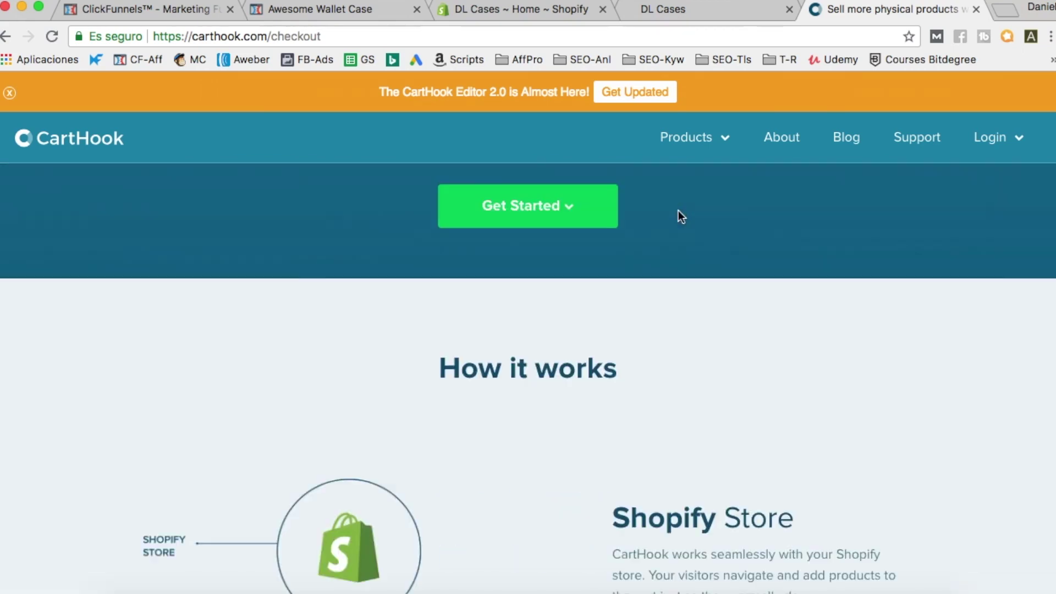
scroll(677, 215, up, 7)
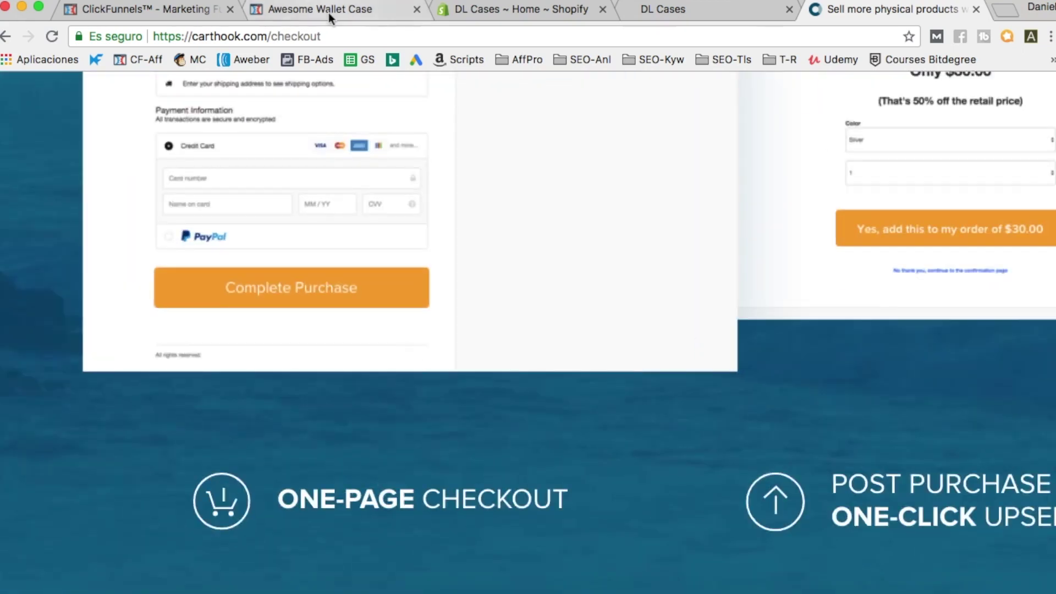
click(329, 12)
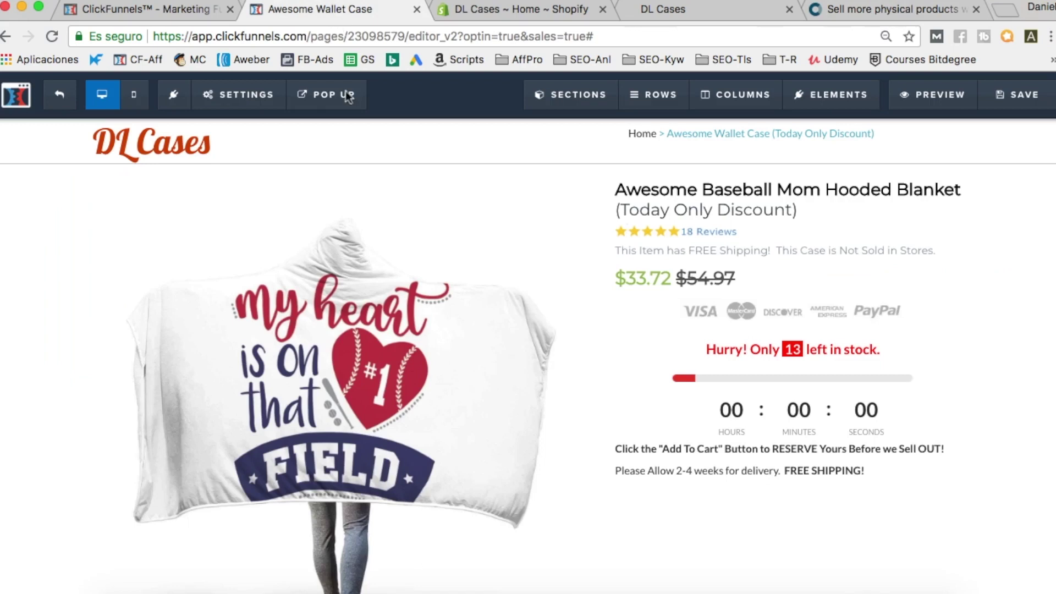
Step: Go back to CartHook's checkout demo and scroll up to its top
click(893, 9)
scroll(484, 451, up, 5)
scroll(483, 448, up, 2)
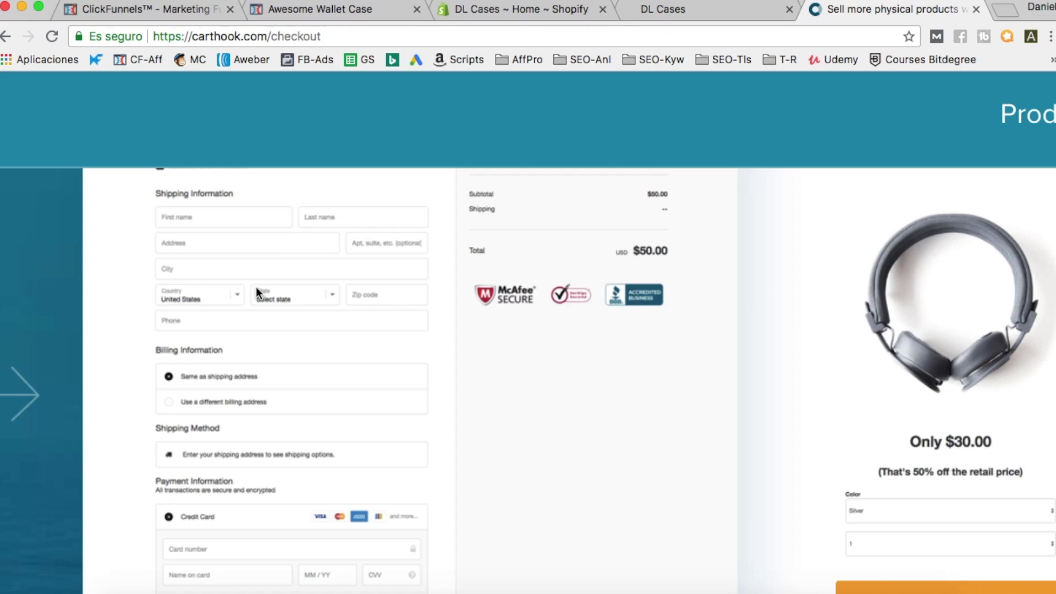
scroll(256, 286, up, 4)
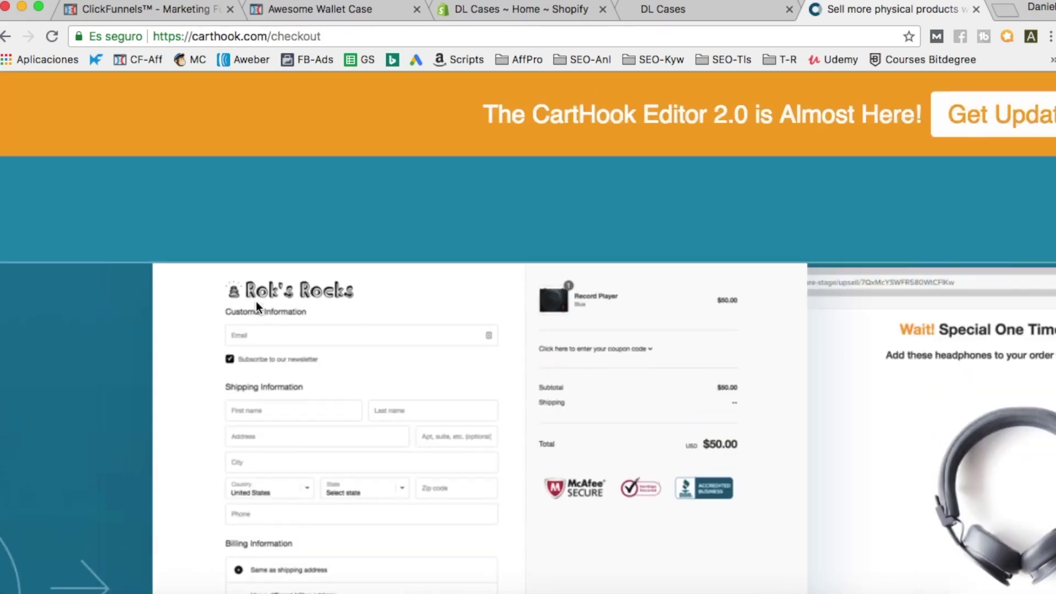
scroll(325, 440, down, 2)
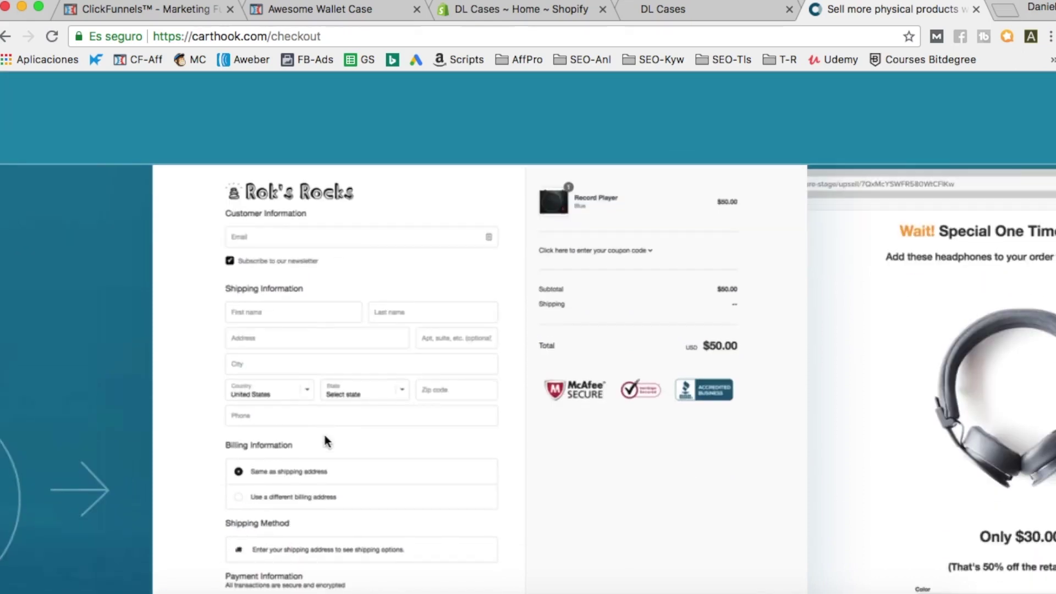
scroll(324, 436, down, 3)
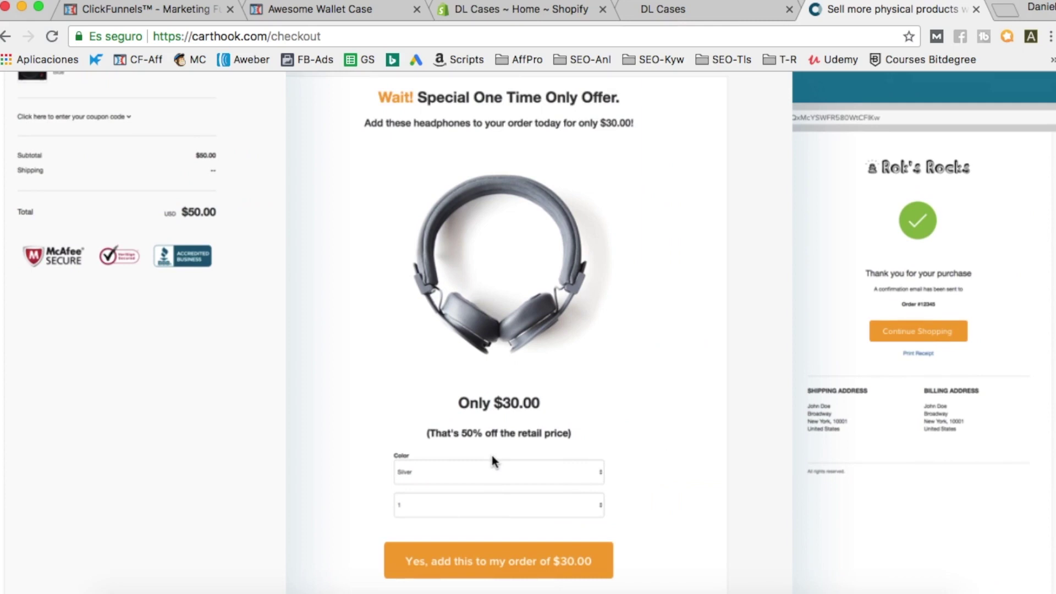
scroll(655, 541, down, 5)
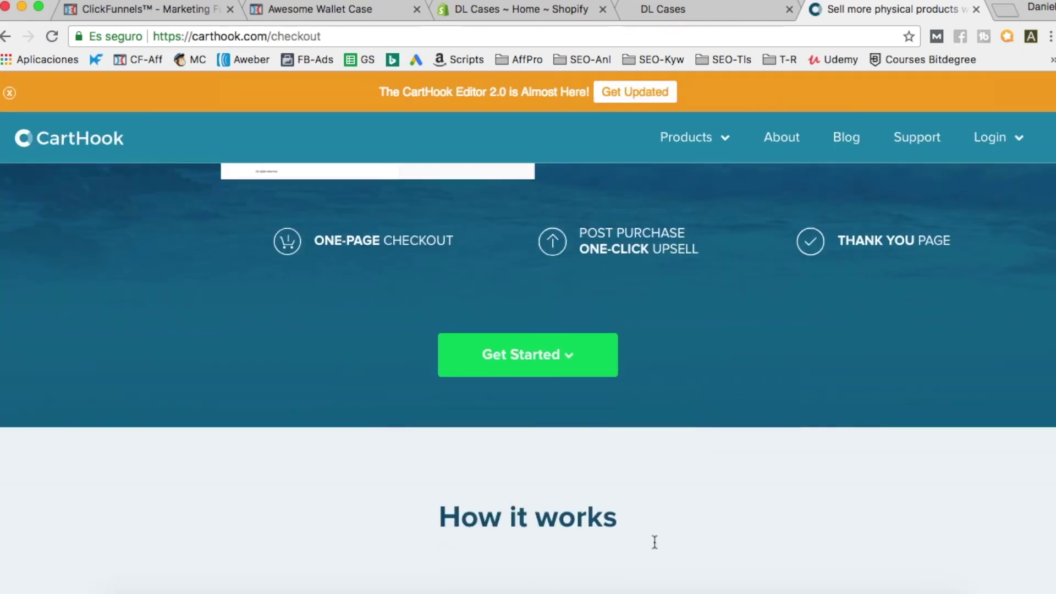
scroll(654, 542, down, 9)
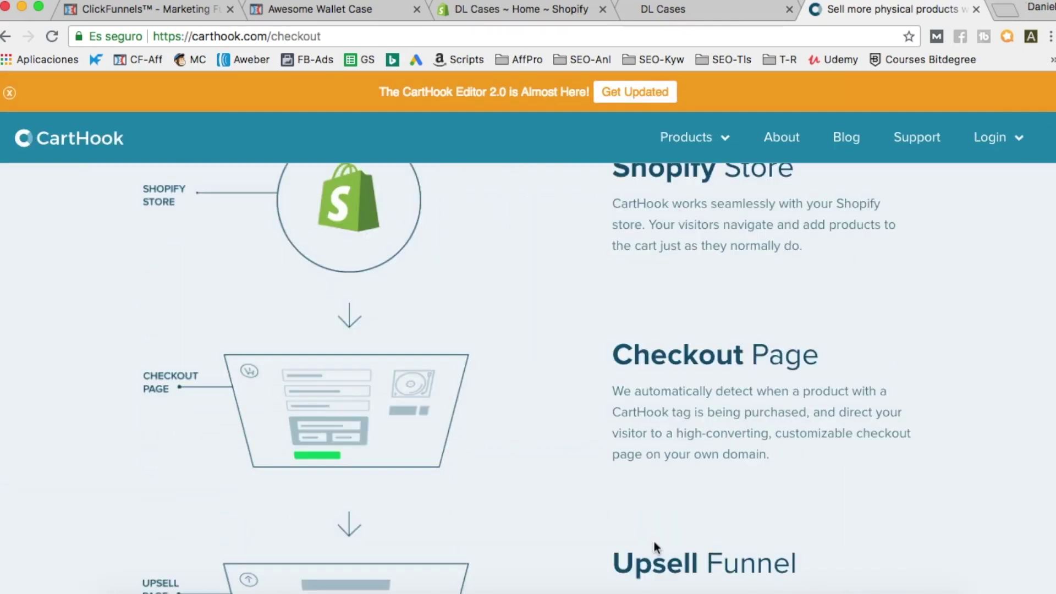
scroll(654, 544, down, 3)
scroll(654, 541, down, 7)
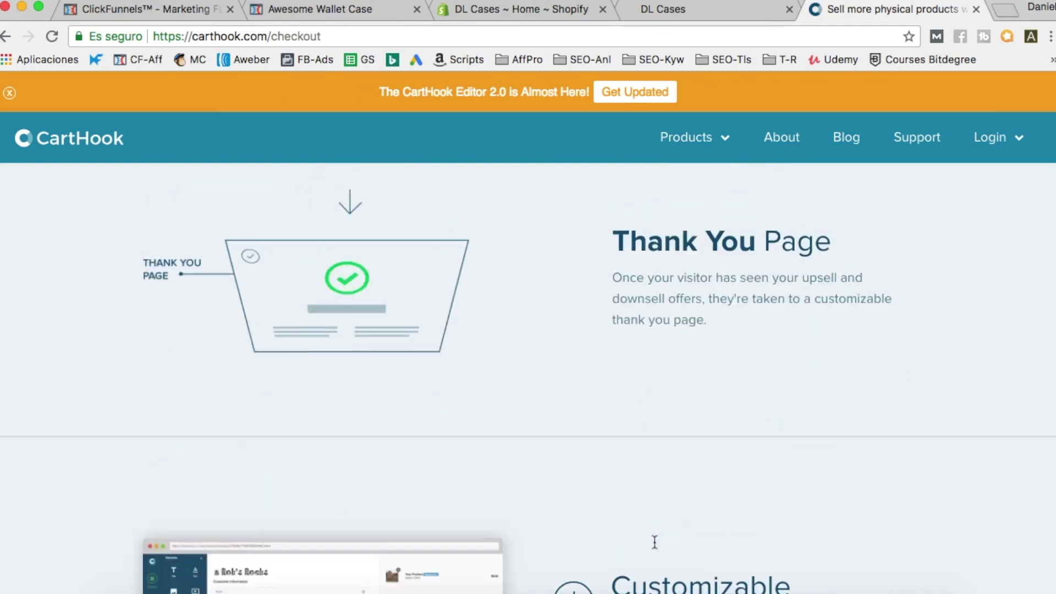
scroll(654, 543, down, 20)
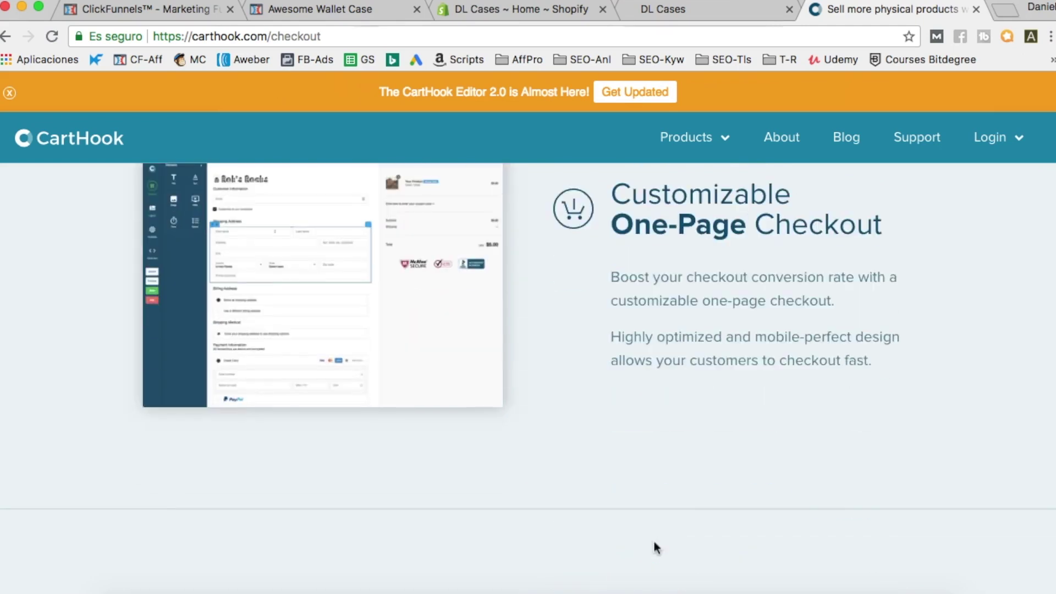
scroll(653, 544, down, 20)
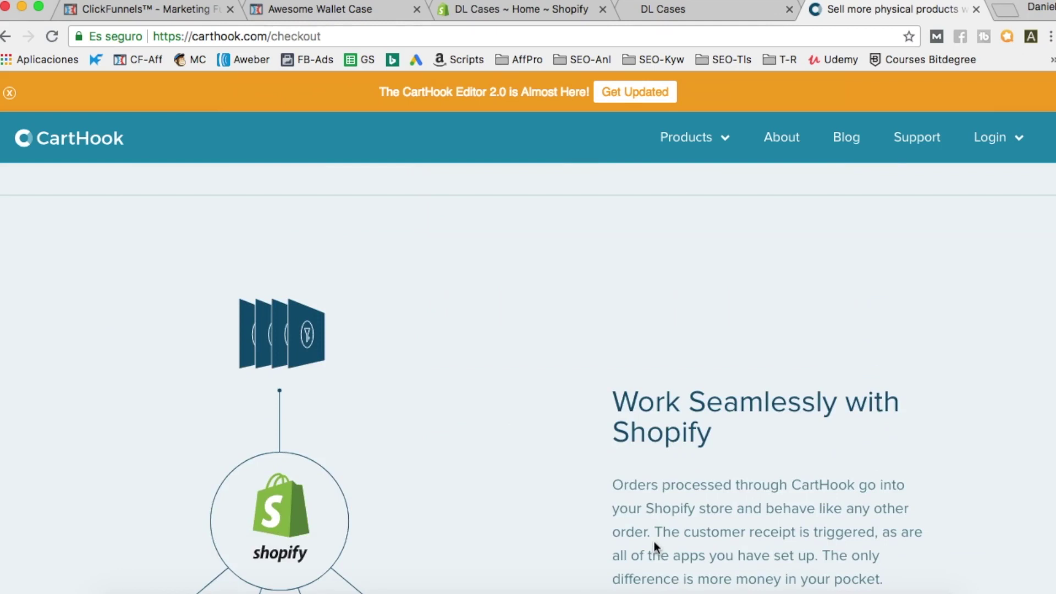
scroll(654, 545, down, 3)
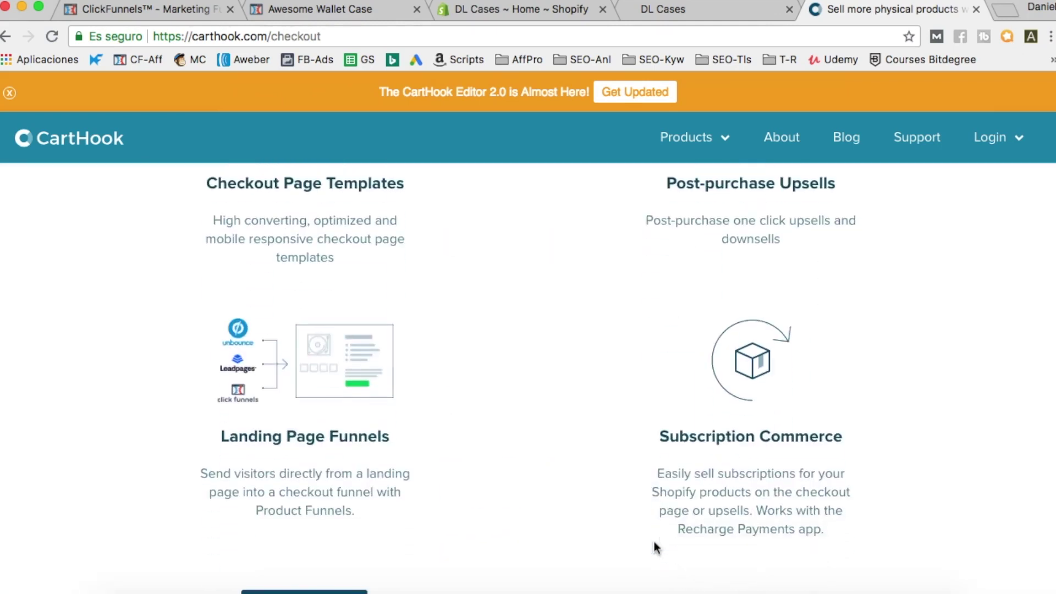
scroll(654, 544, down, 5)
scroll(654, 541, down, 10)
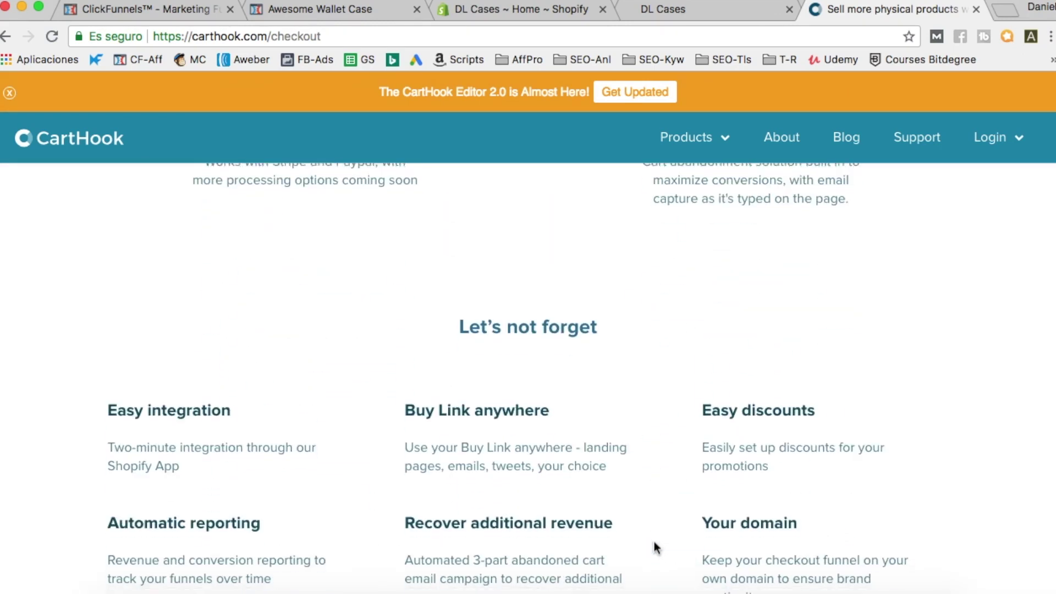
Step: Glance over CartHook's pricing plans, then check the ClickFunnels blanket page editor
ctrl+scroll(297, 366, up, 5)
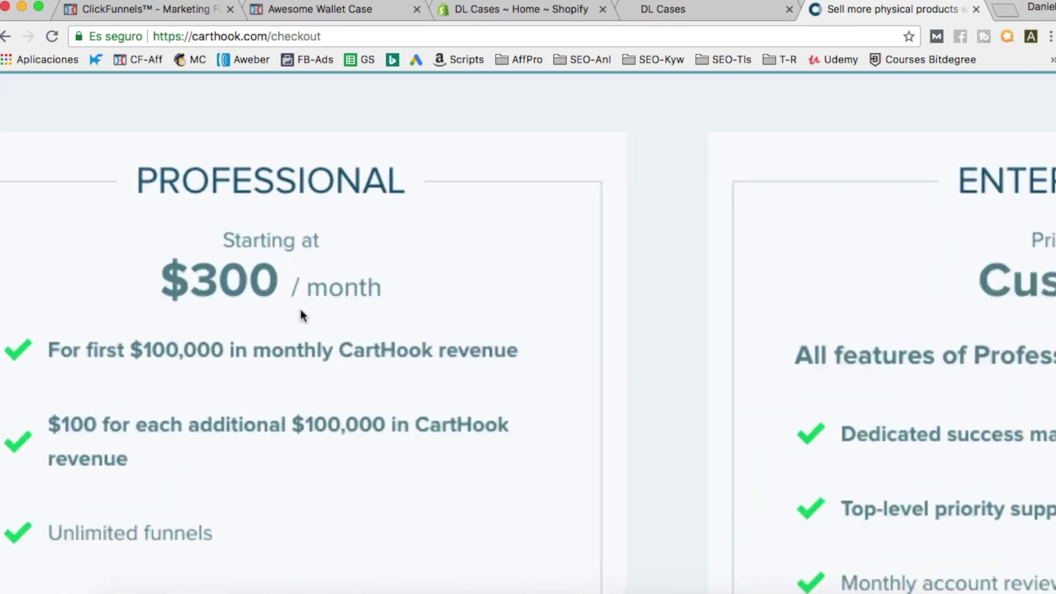
scroll(374, 351, left, 5)
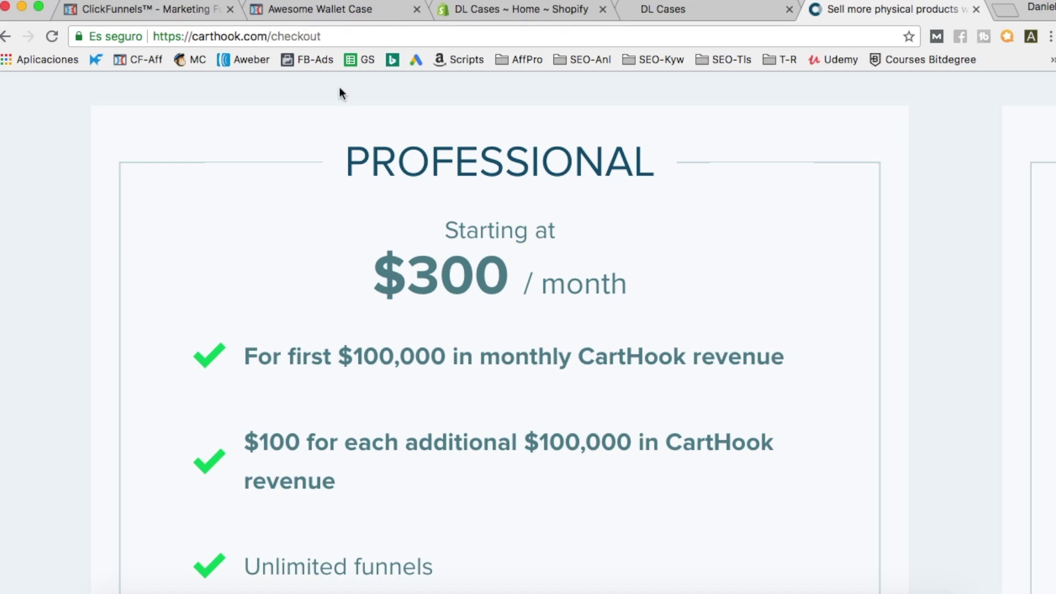
click(329, 7)
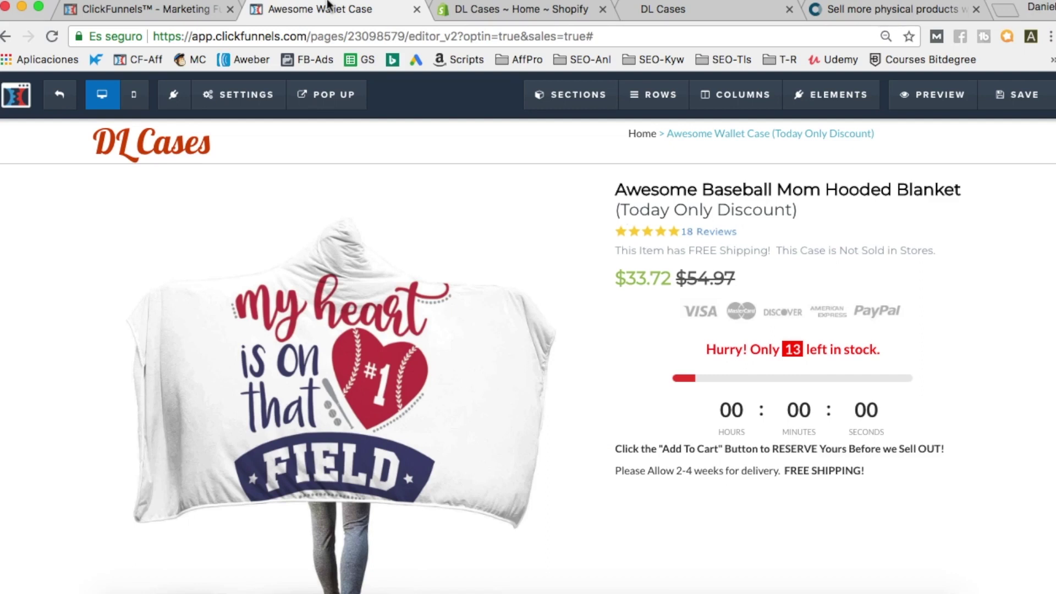
Step: Scroll back and forth through CartHook's Professional and Enterprise pricing cards
click(929, 10)
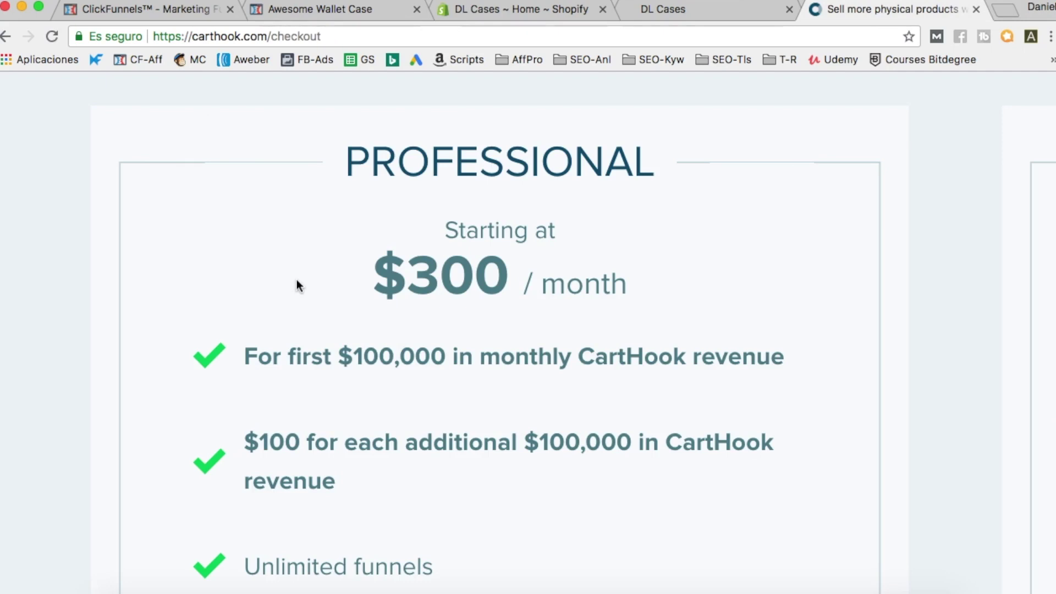
scroll(296, 281, down, 10)
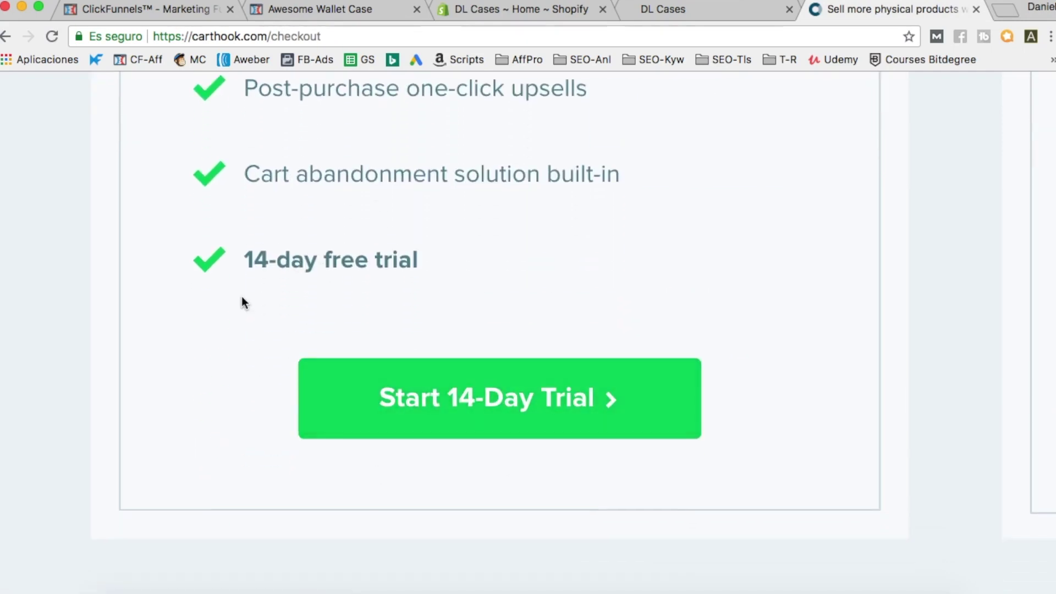
scroll(314, 283, up, 10)
scroll(490, 272, up, 1)
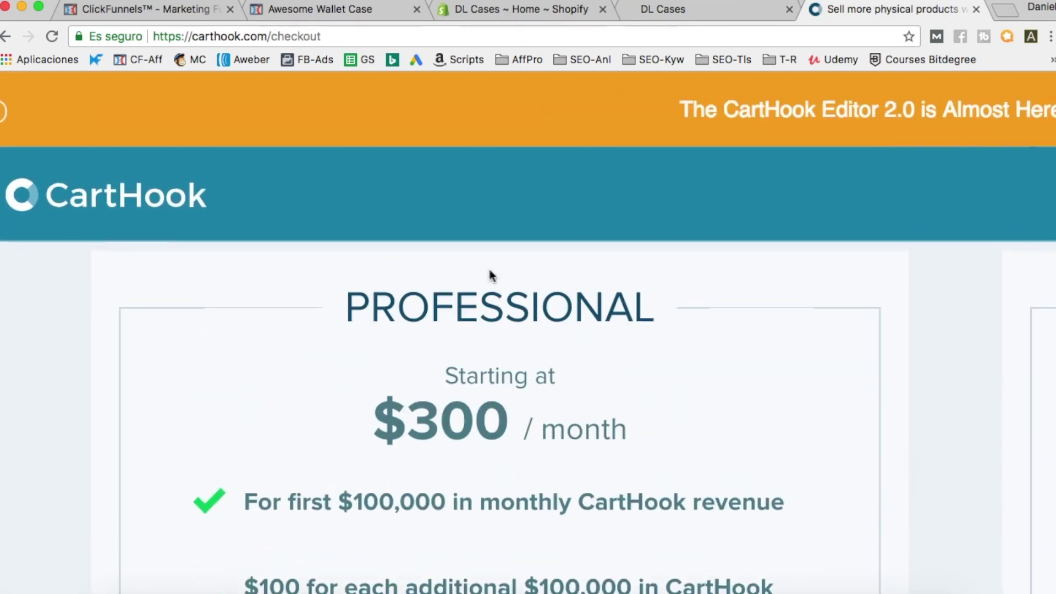
scroll(488, 270, down, 3)
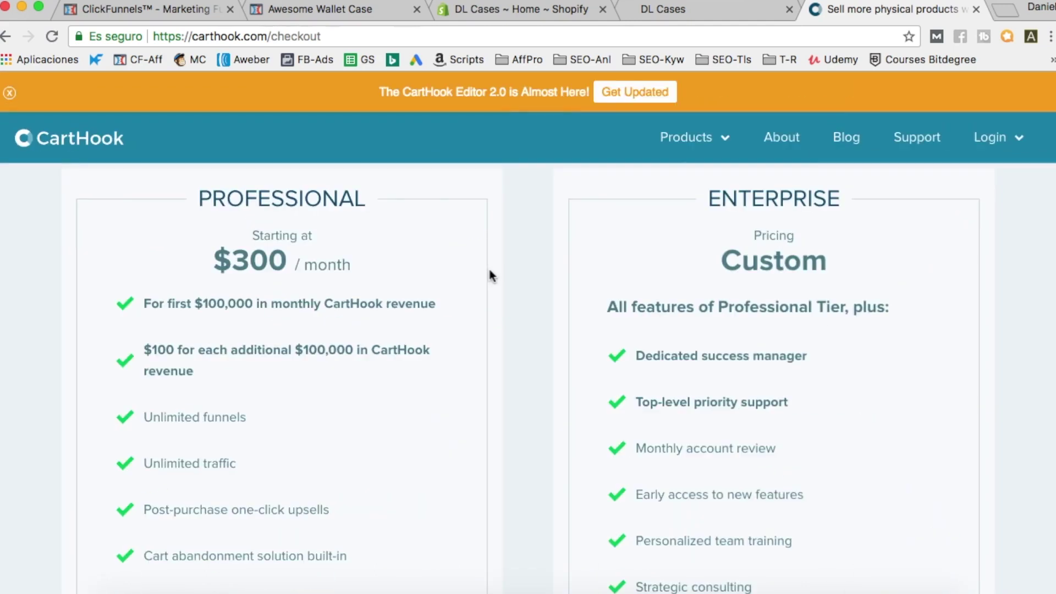
scroll(488, 270, up, 6)
scroll(491, 275, down, 6)
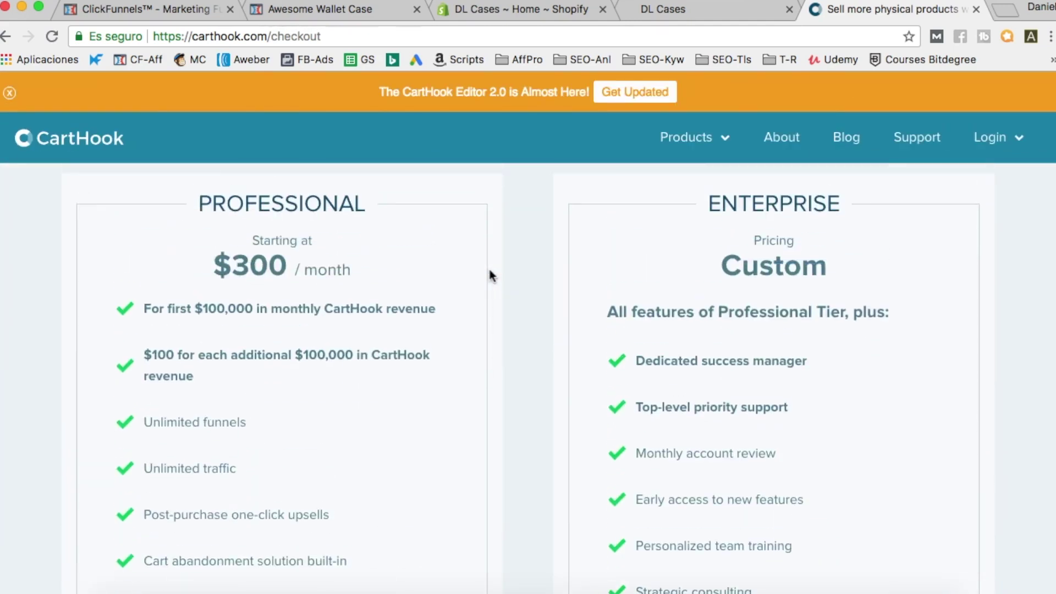
scroll(841, 255, up, 3)
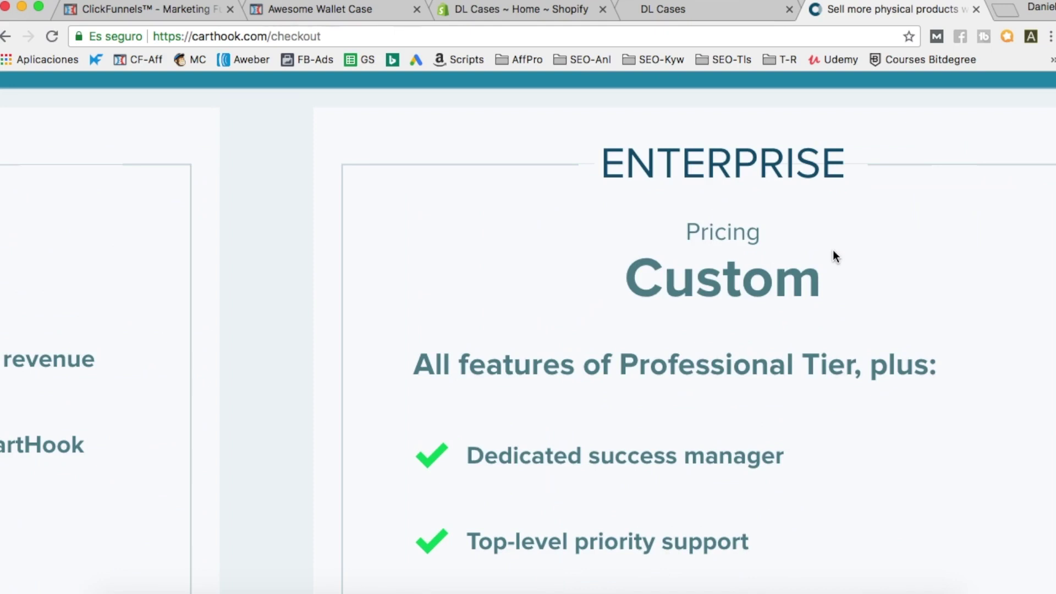
scroll(832, 250, right, 4)
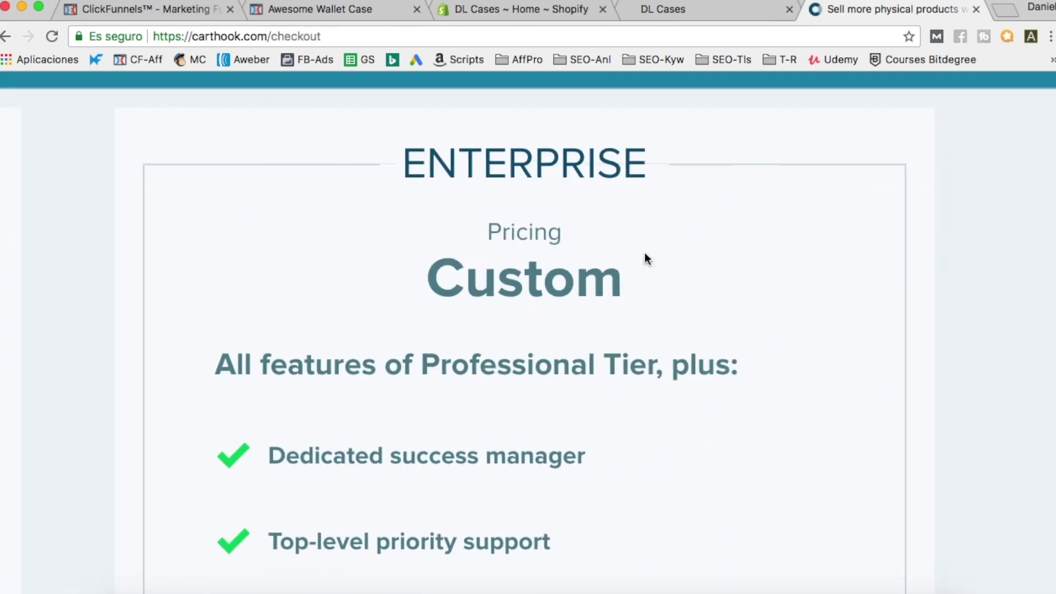
scroll(617, 278, down, 3)
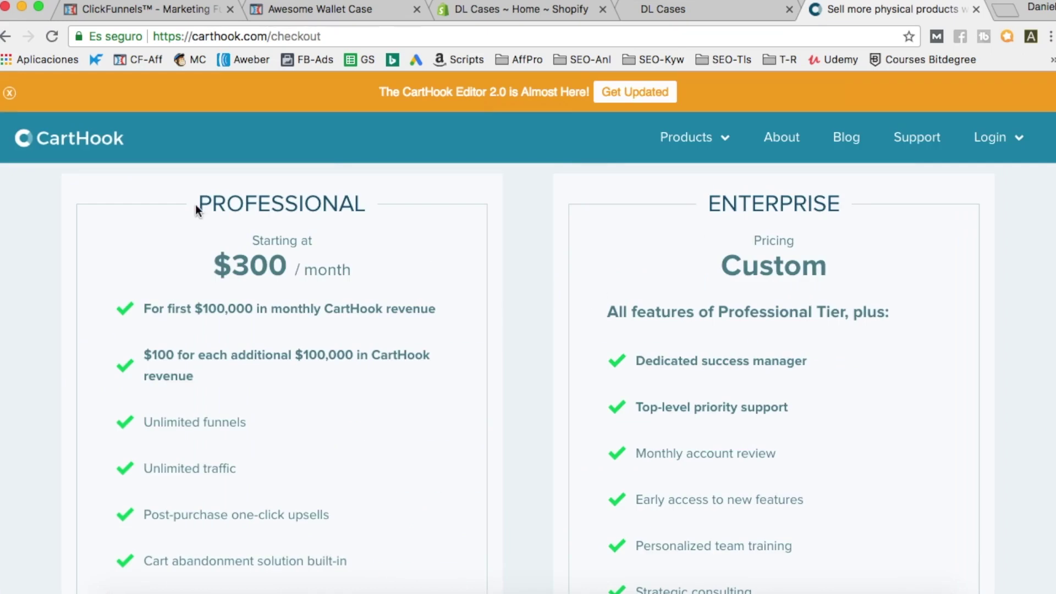
Step: Highlight the Professional plan's price details, then return to the ClickFunnels editor
drag(212, 204, 376, 335)
click(205, 241)
key(super+2)
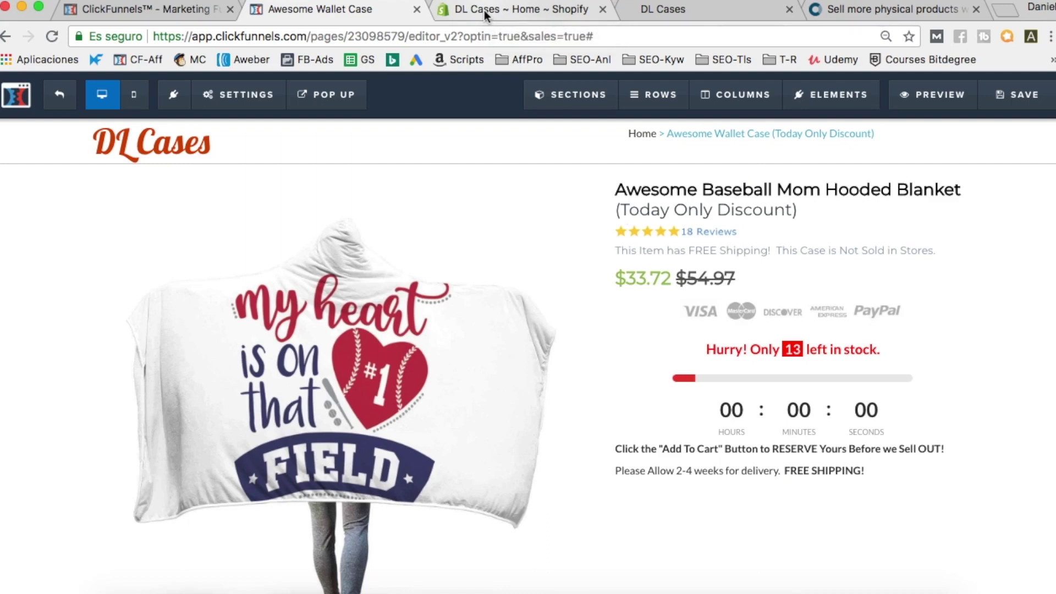
Step: Install the Buy Button sales channel from the store admin's Add sales channel dialog
click(484, 9)
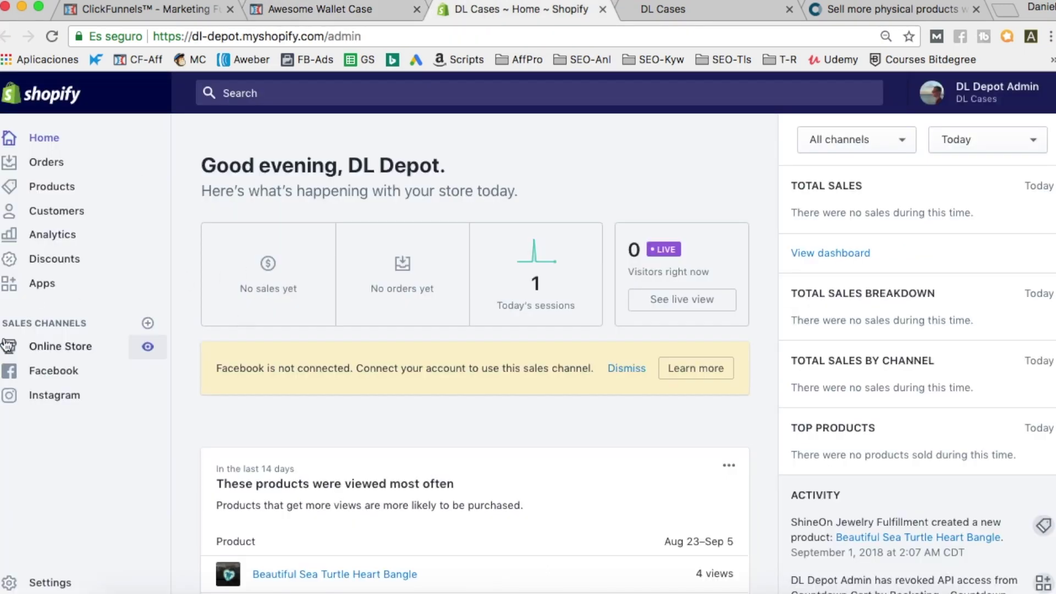
click(148, 323)
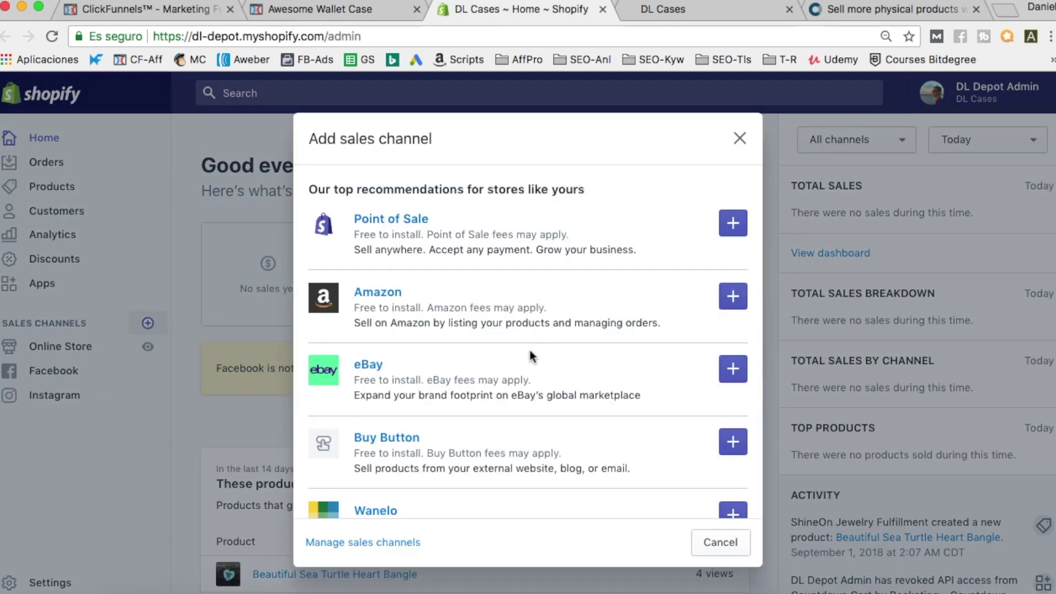
scroll(528, 352, down, 3)
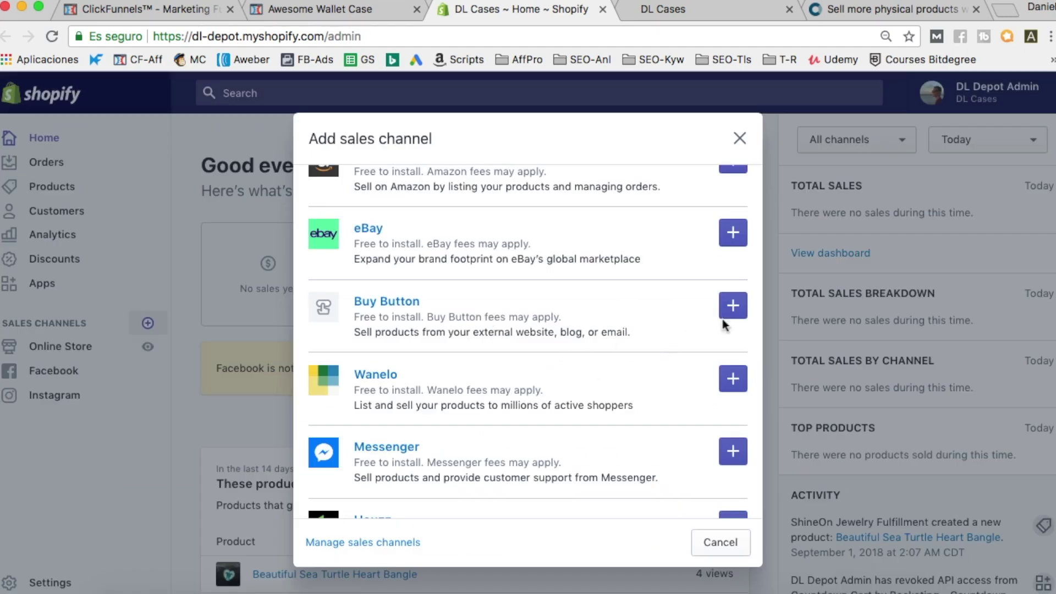
click(729, 309)
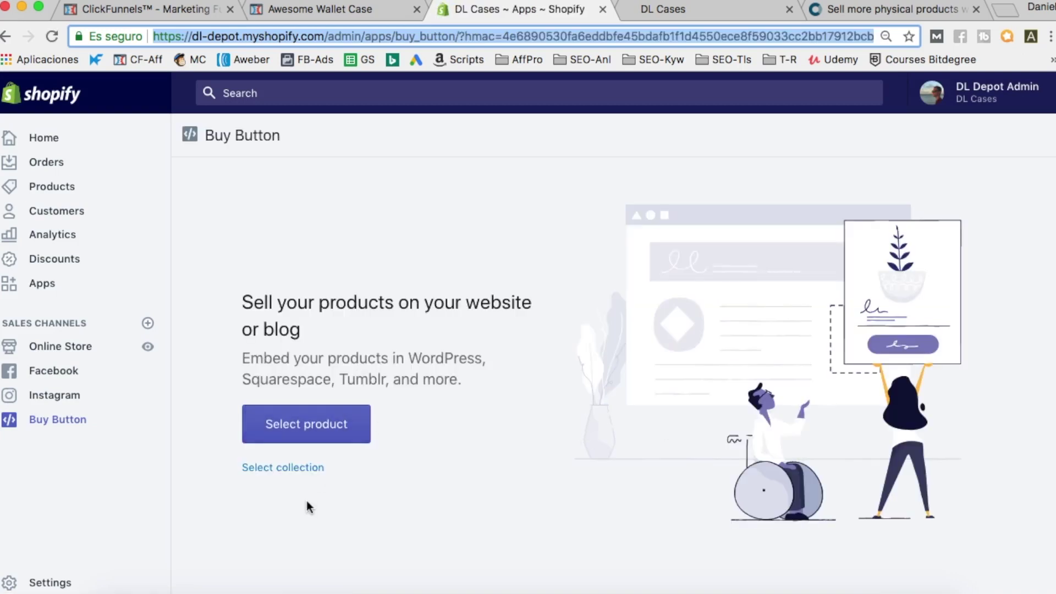
Step: Pick the Beautiful Baseball Mom Hooded Blanket as the buy button's product
click(302, 421)
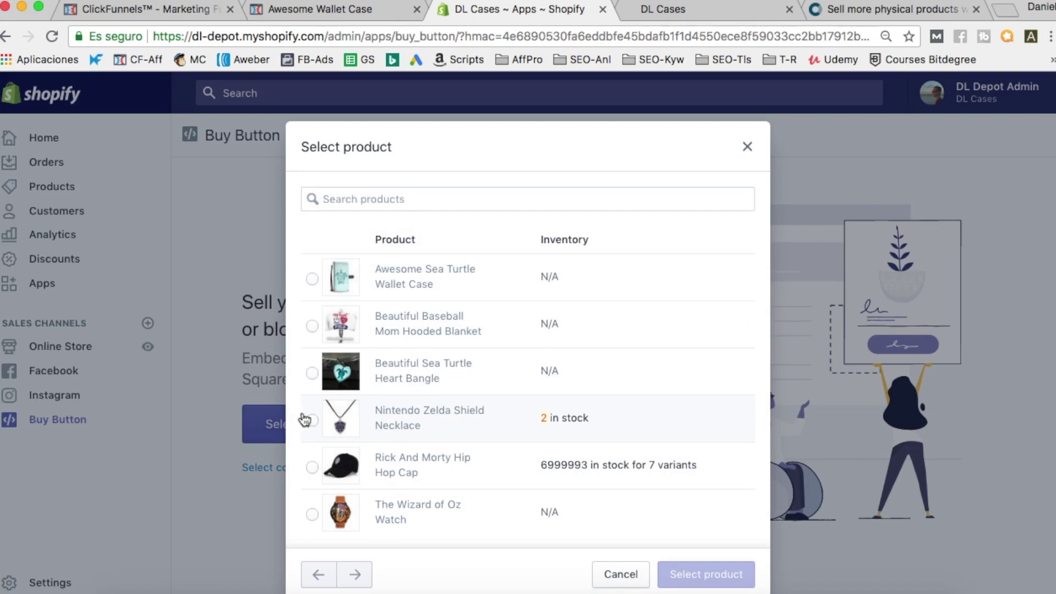
scroll(303, 421, down, 1)
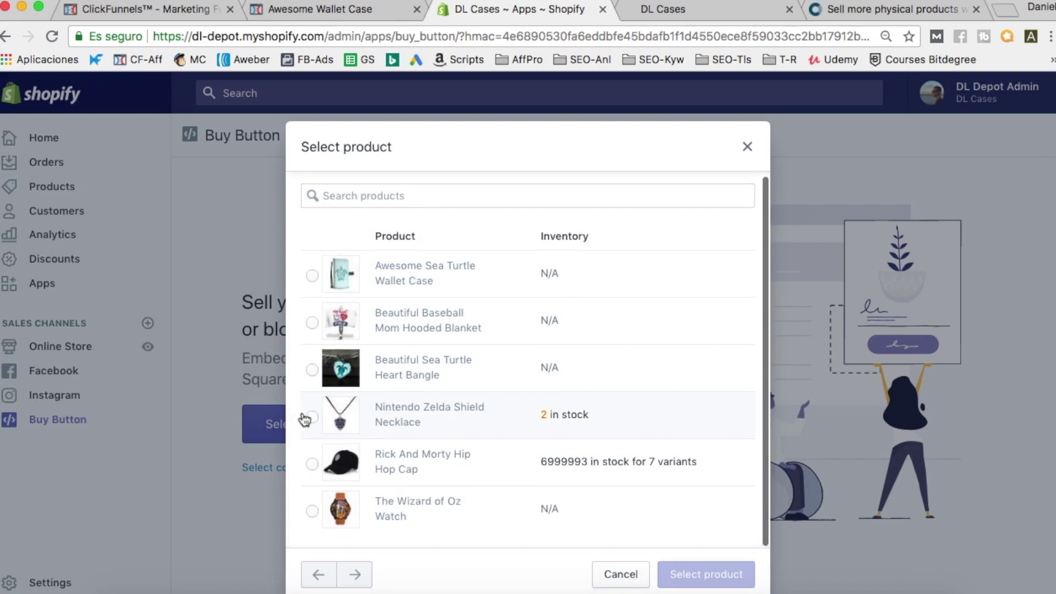
click(312, 323)
click(330, 10)
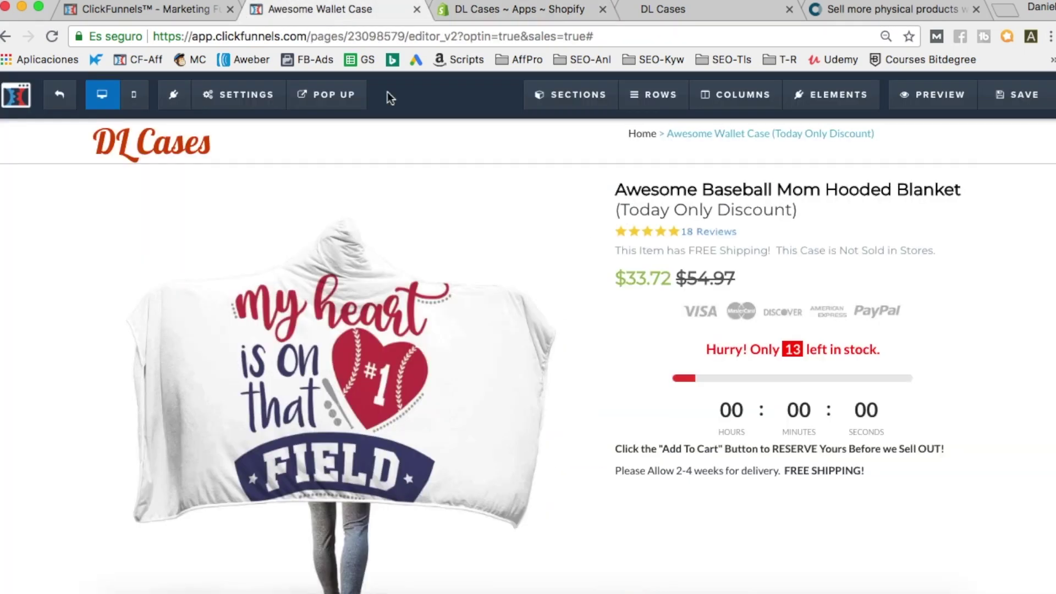
click(481, 10)
click(716, 571)
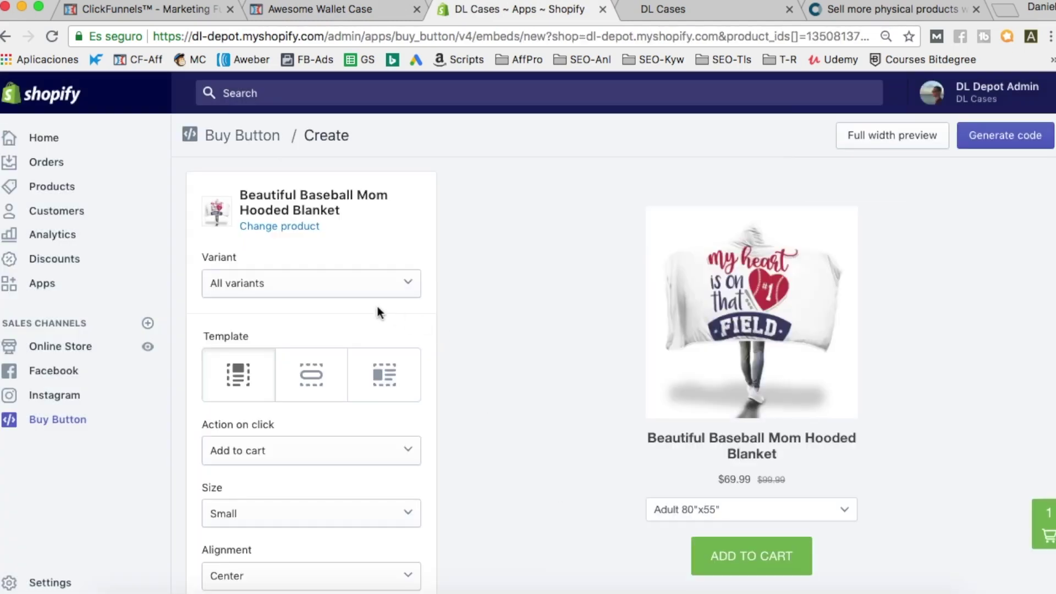
Step: Choose the button-only template and keep All variants
scroll(378, 312, down, 5)
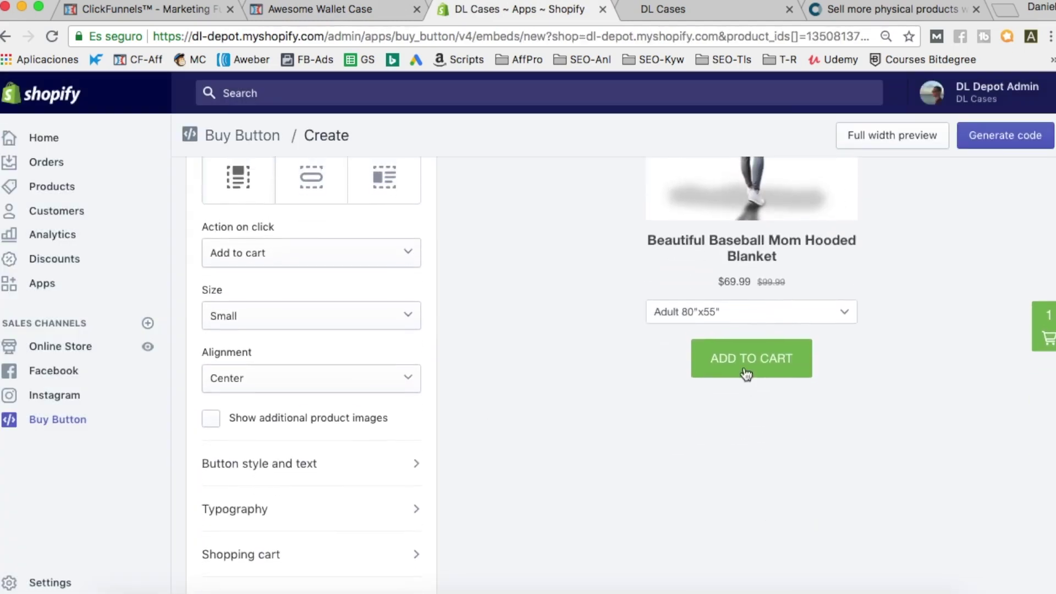
scroll(783, 263, up, 5)
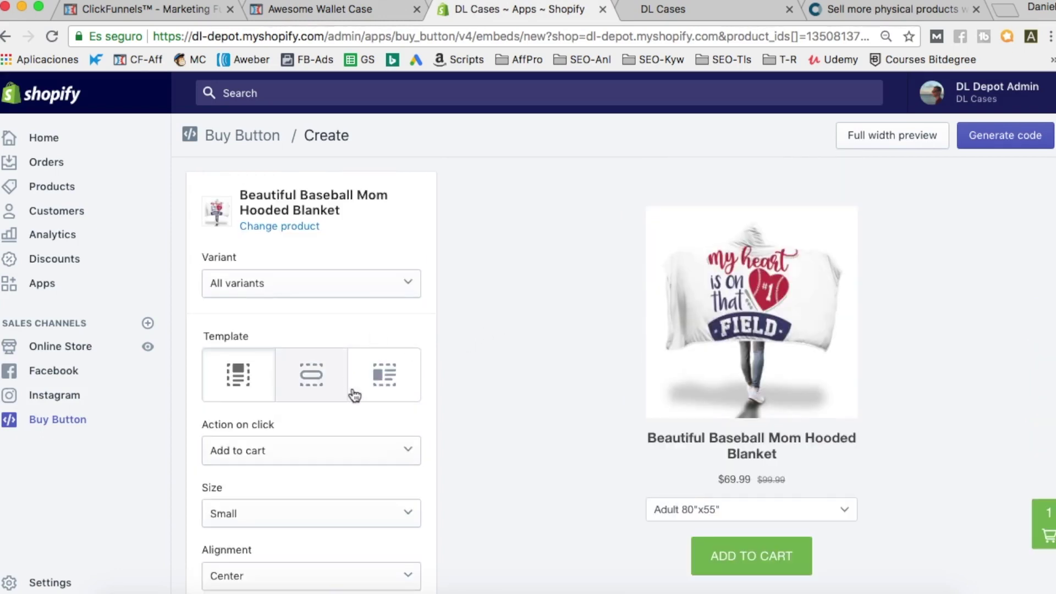
click(306, 393)
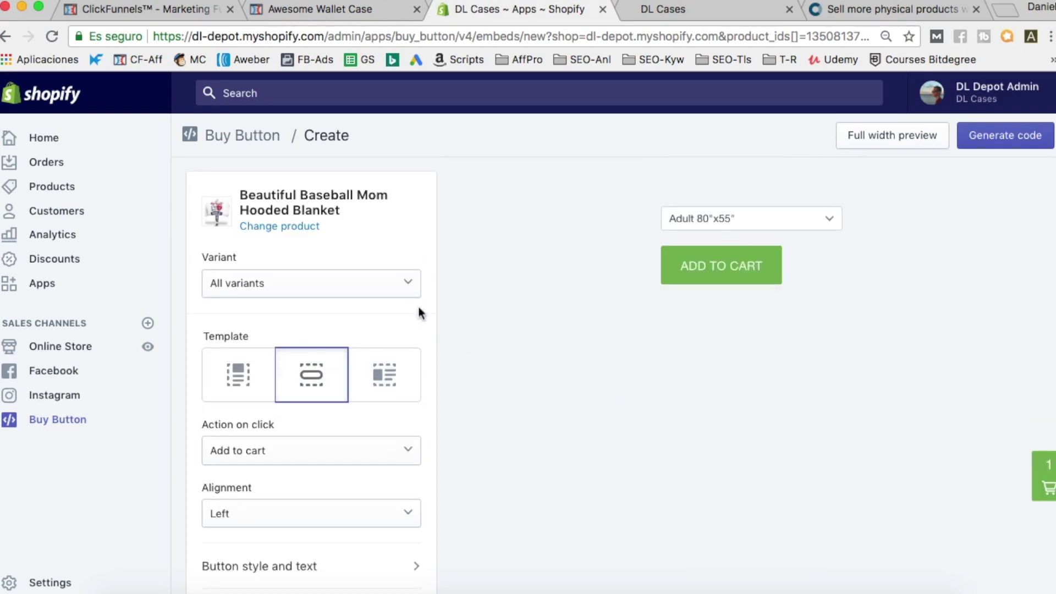
click(345, 289)
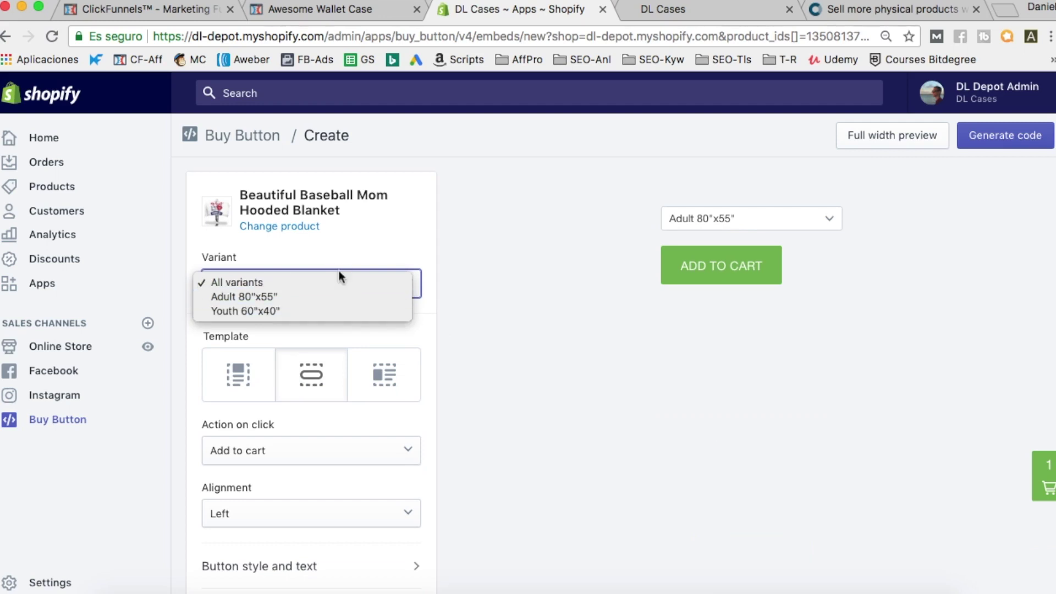
click(568, 252)
Step: Set the button action to Direct checkout and its alignment to Center
scroll(517, 410, down, 2)
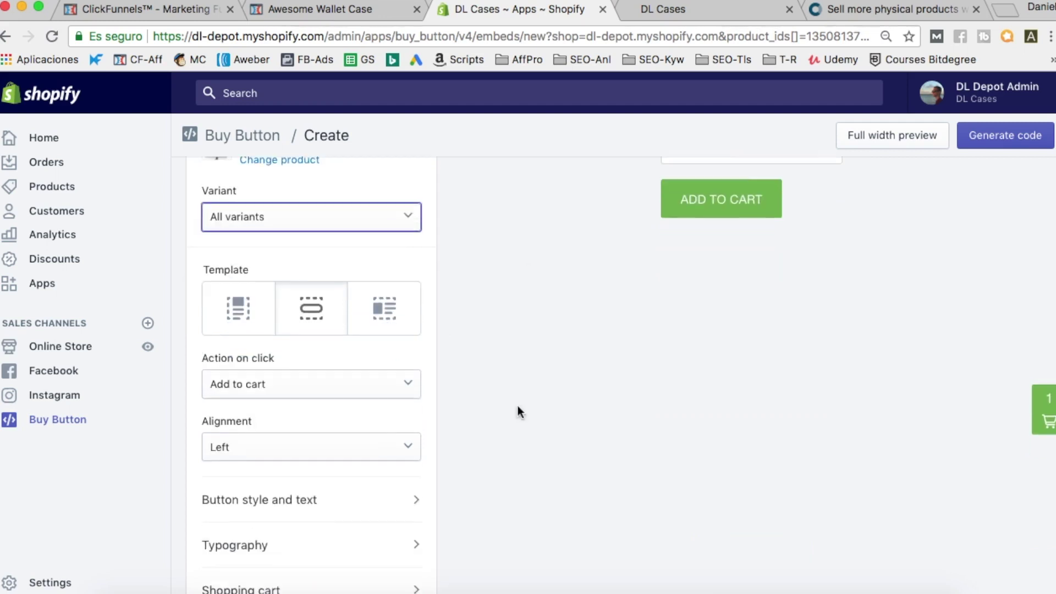
click(373, 387)
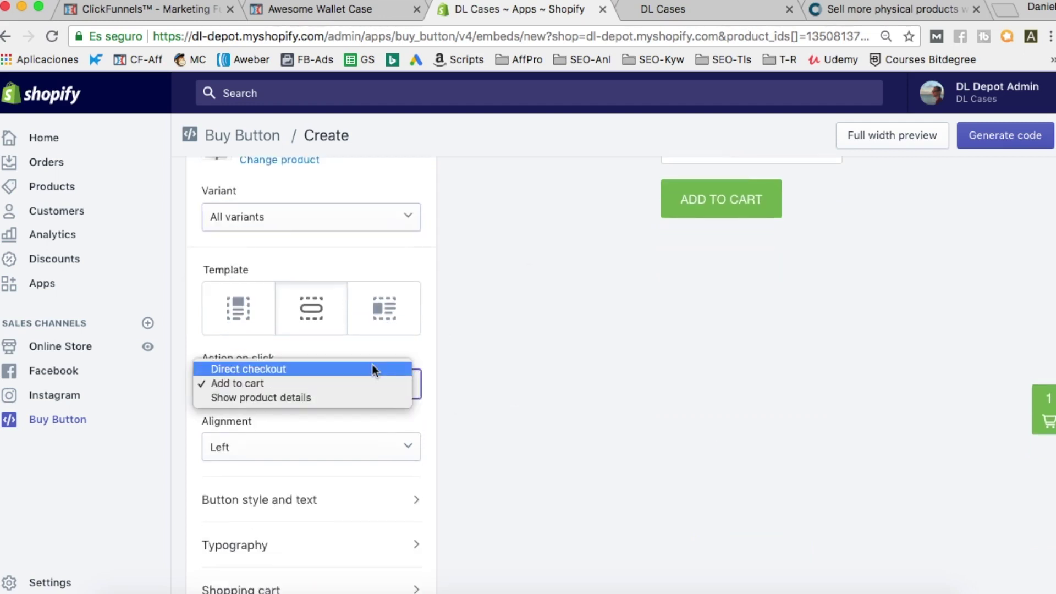
click(372, 368)
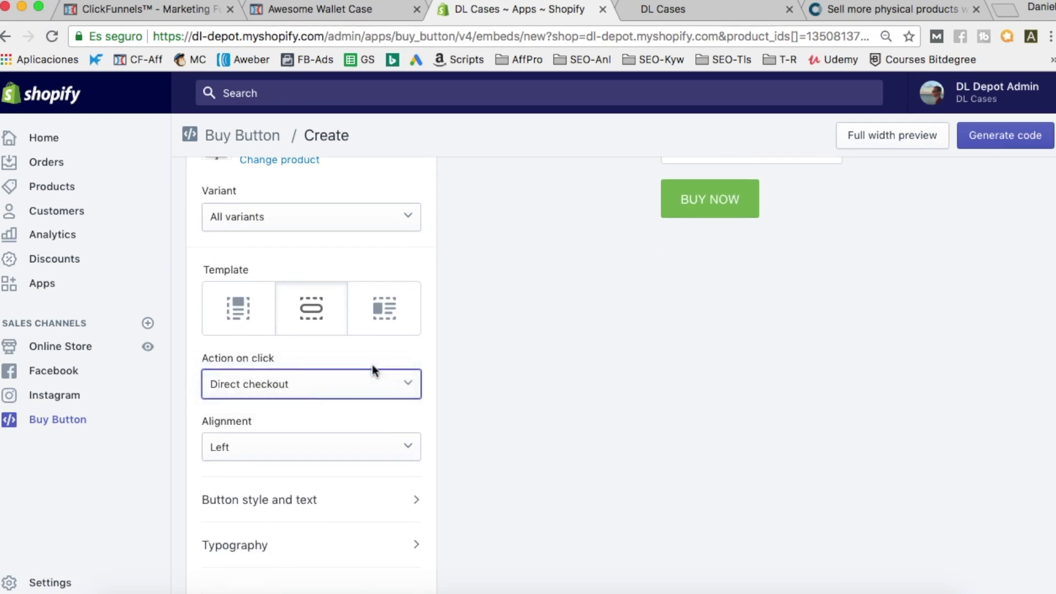
scroll(714, 295, up, 2)
scroll(540, 464, down, 4)
click(372, 404)
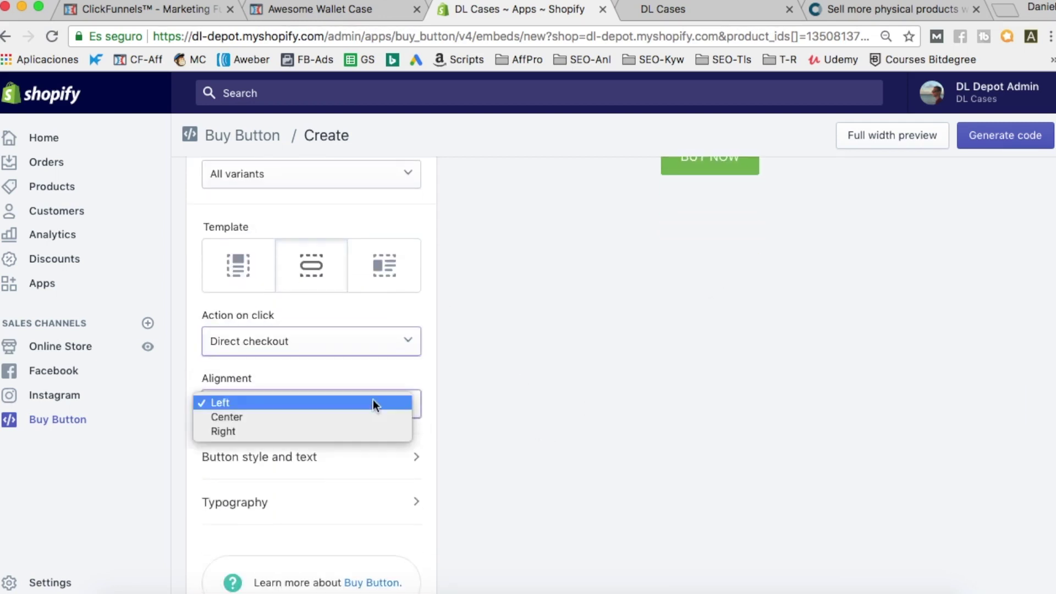
click(372, 416)
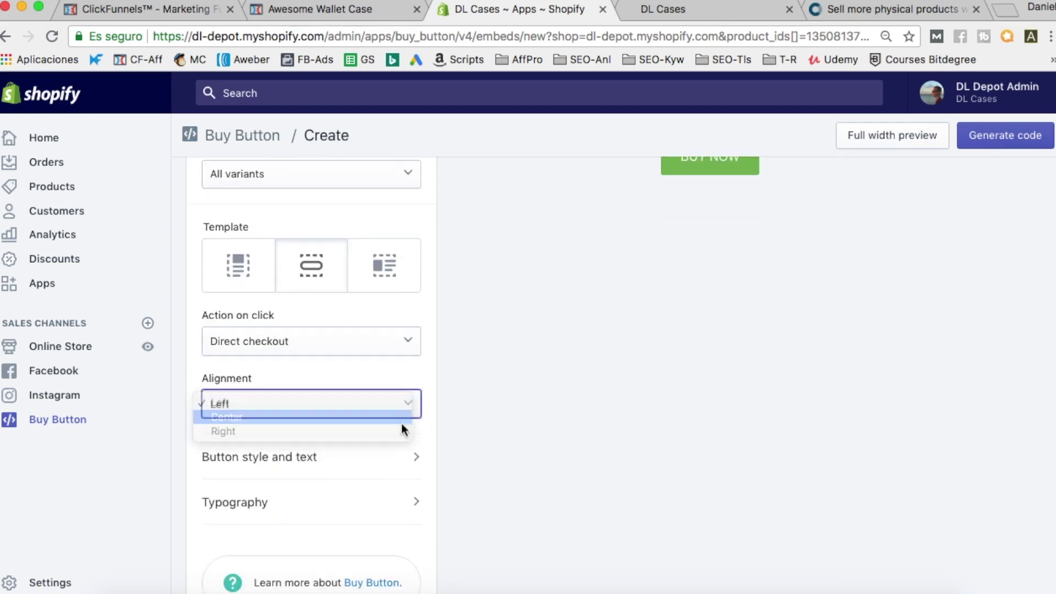
Step: Give the BUY NOW button a darker green background, 18px text and 5px rounded corners
click(383, 465)
scroll(689, 426, up, 2)
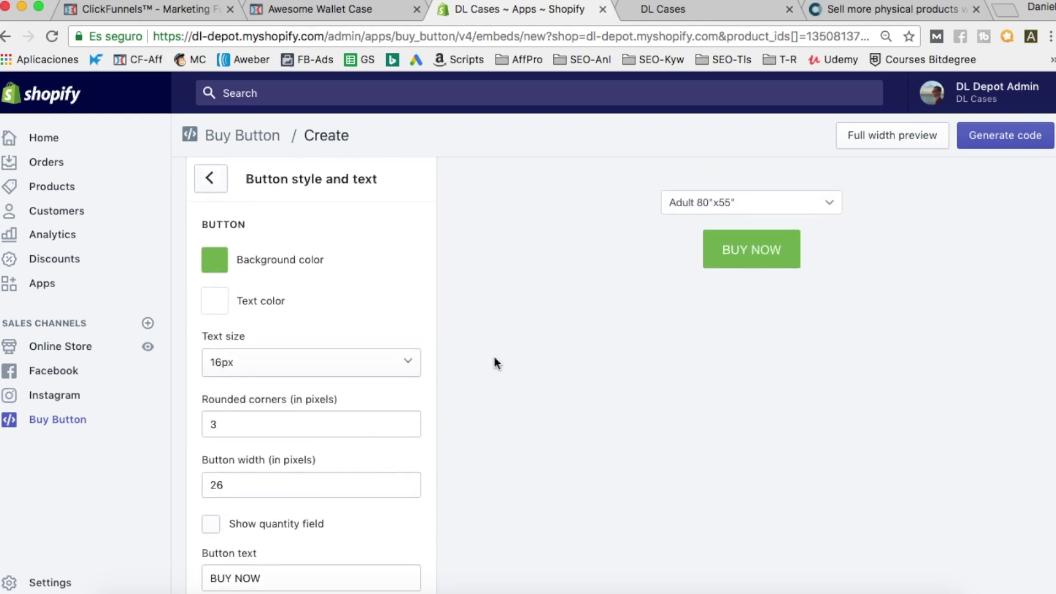
click(215, 256)
drag(305, 336, 374, 331)
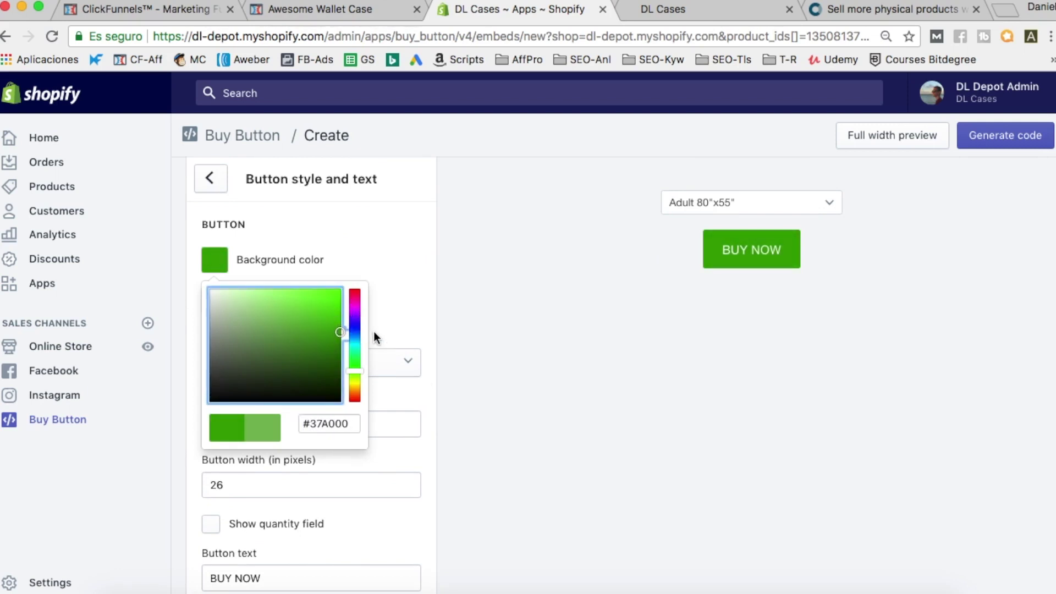
click(533, 296)
click(279, 355)
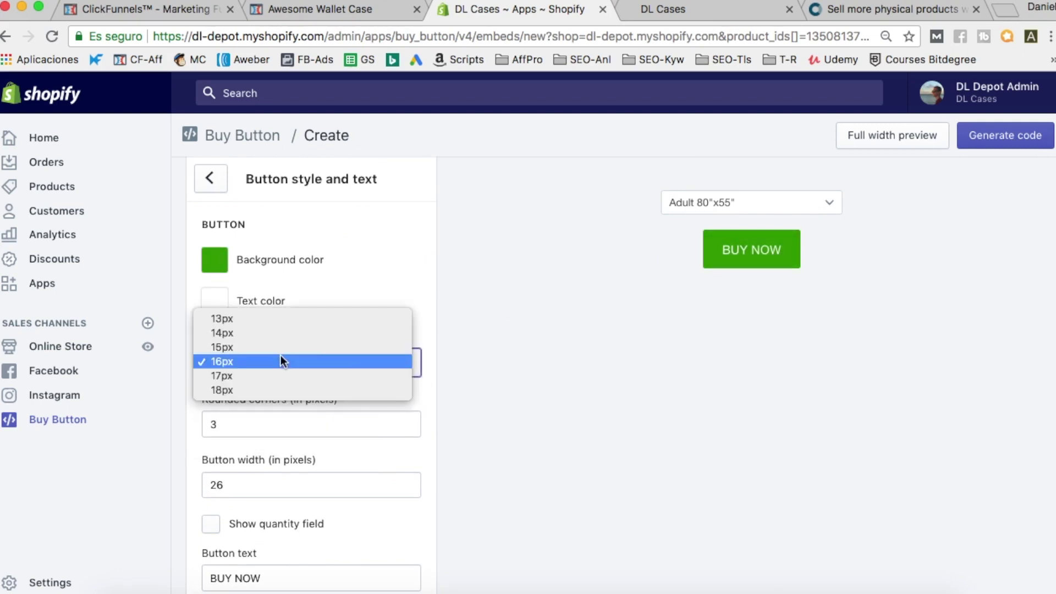
click(283, 386)
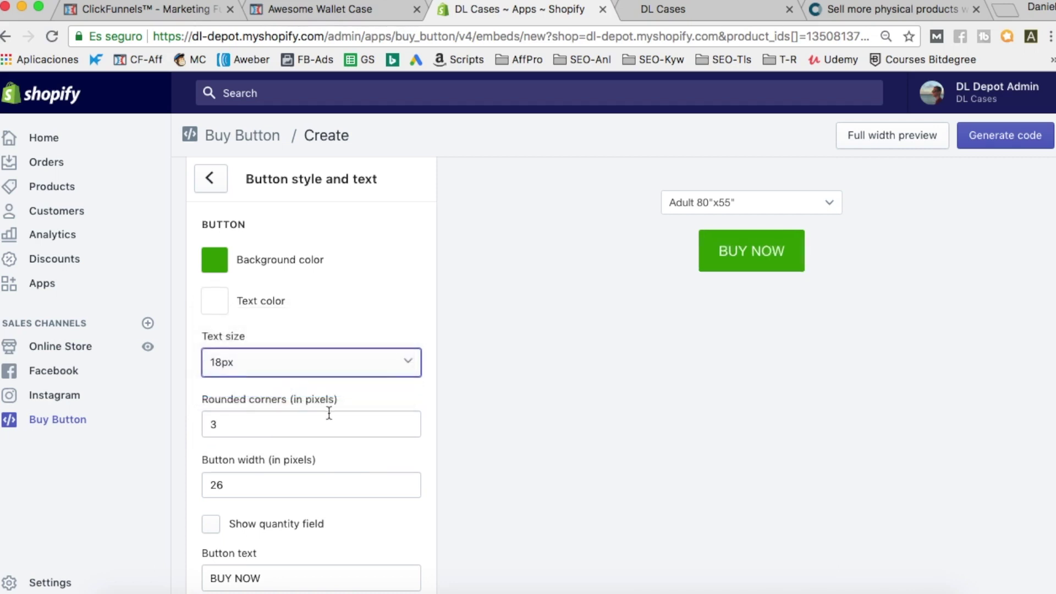
click(248, 428)
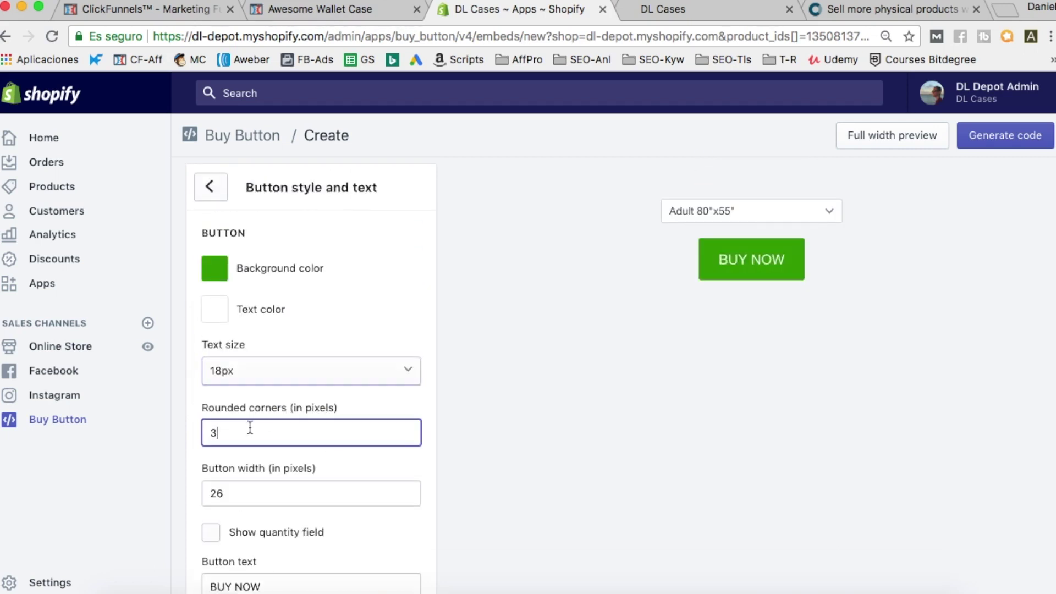
click(522, 431)
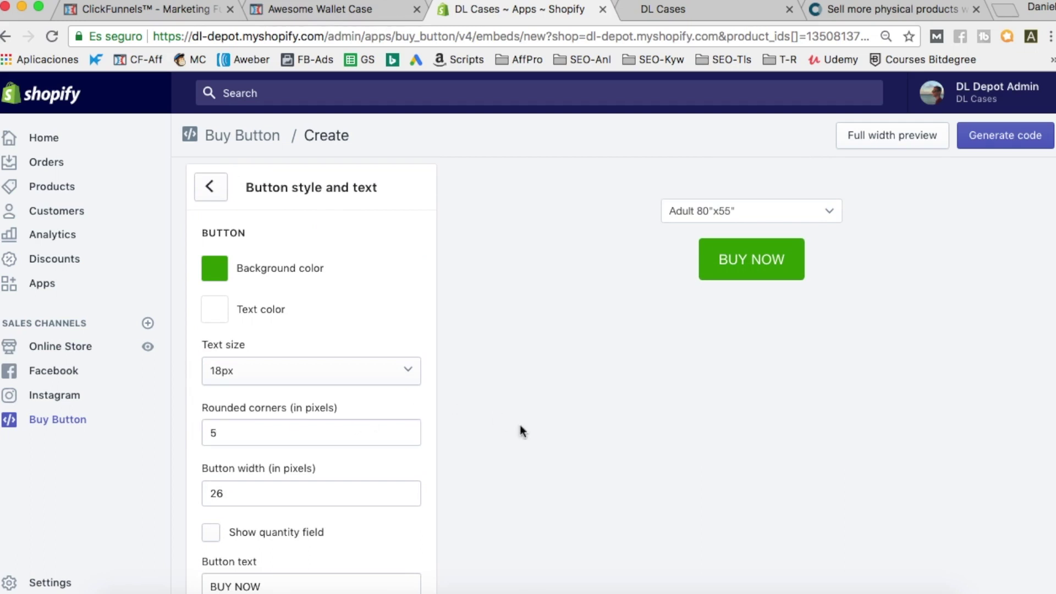
Step: Set the button font to Montserrat in Typography and generate the embed code
scroll(522, 432, down, 3)
scroll(521, 431, up, 1)
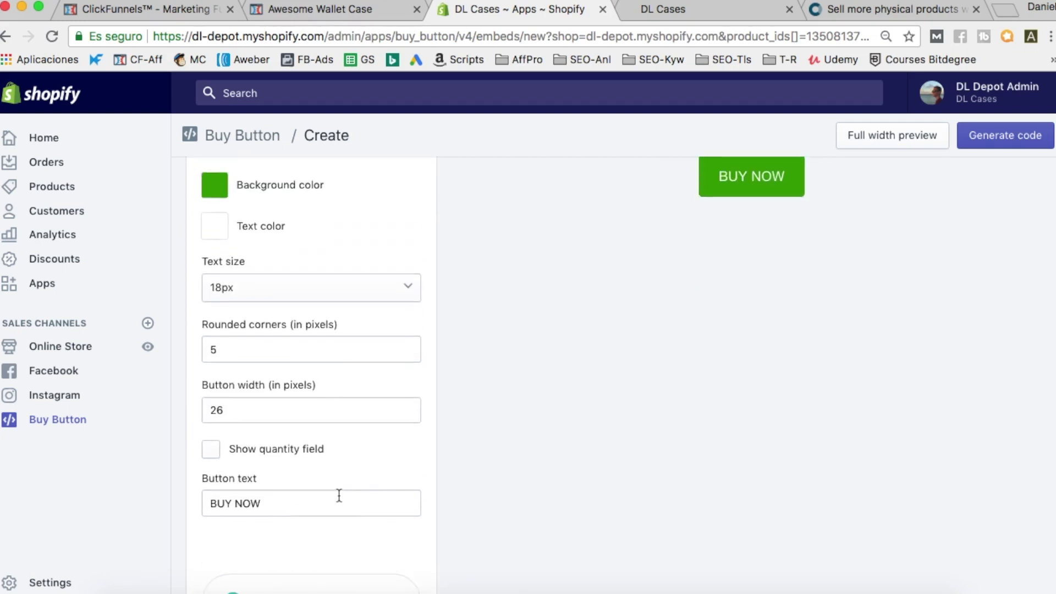
scroll(272, 495, down, 2)
scroll(275, 479, up, 4)
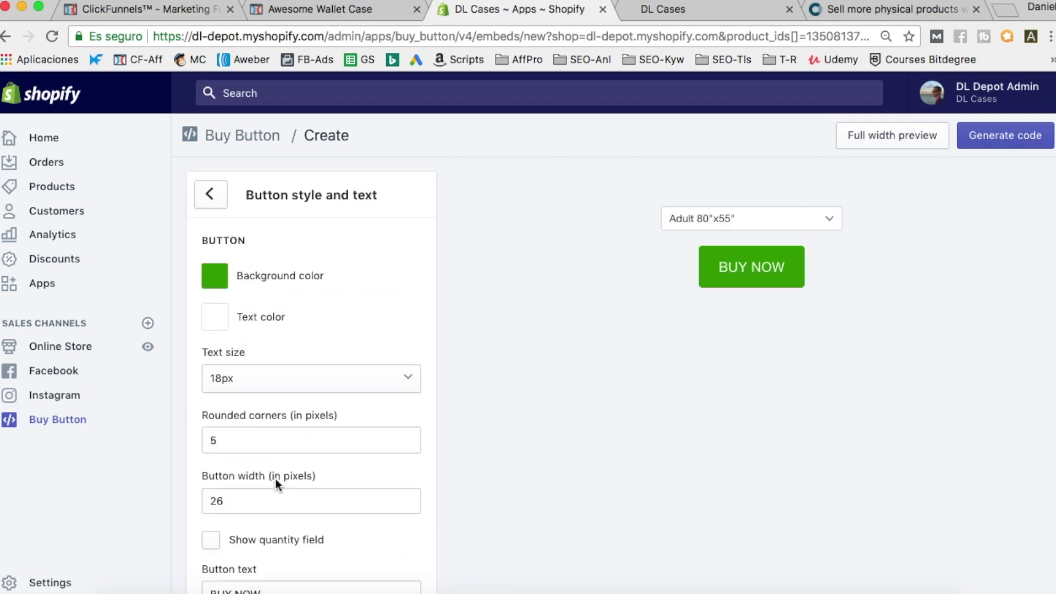
click(213, 191)
scroll(295, 445, down, 3)
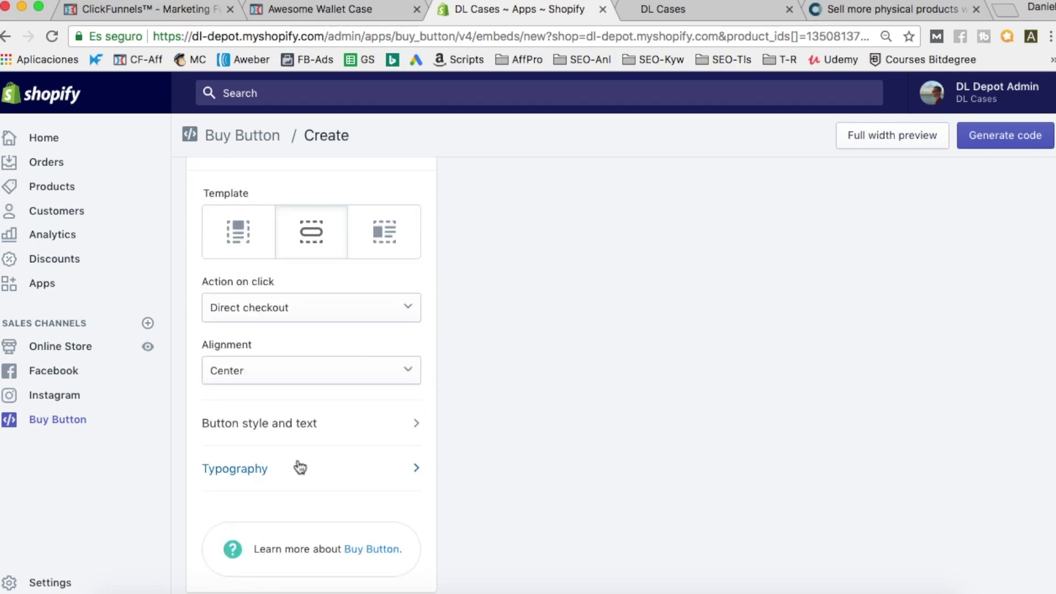
click(297, 466)
click(303, 253)
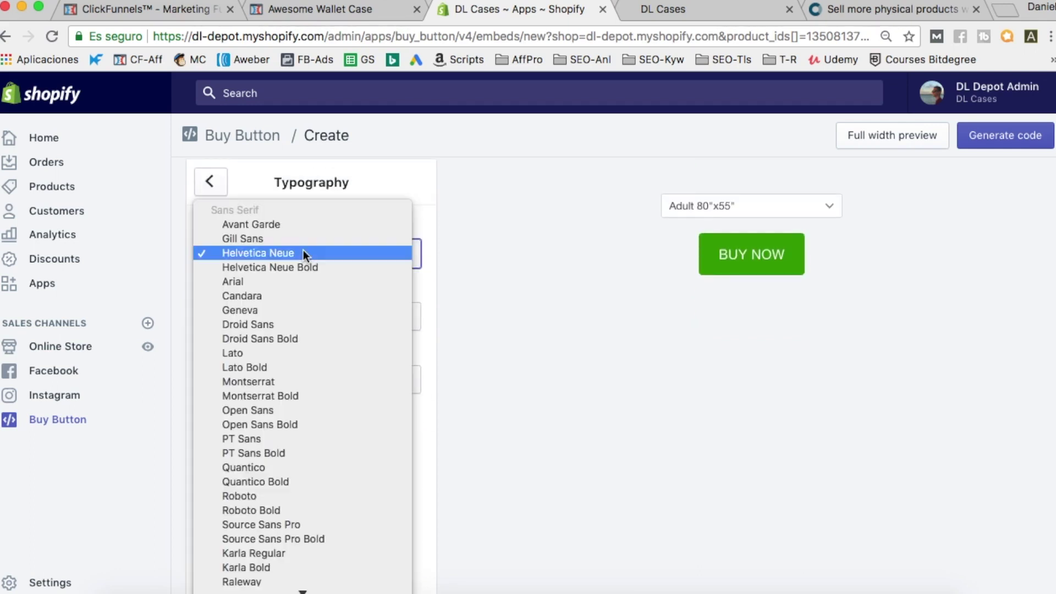
scroll(344, 490, down, 5)
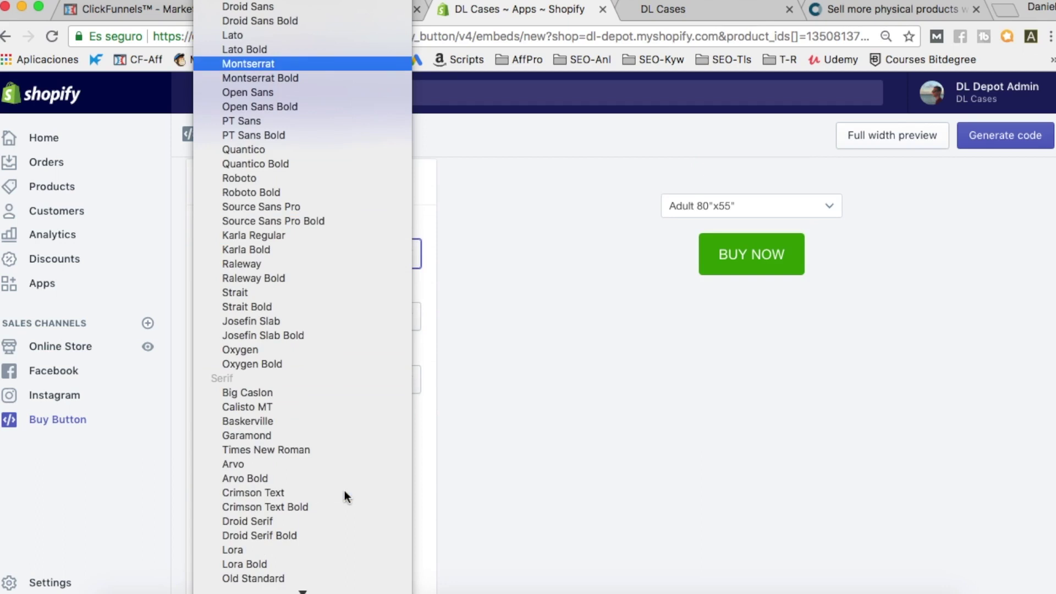
key(Return)
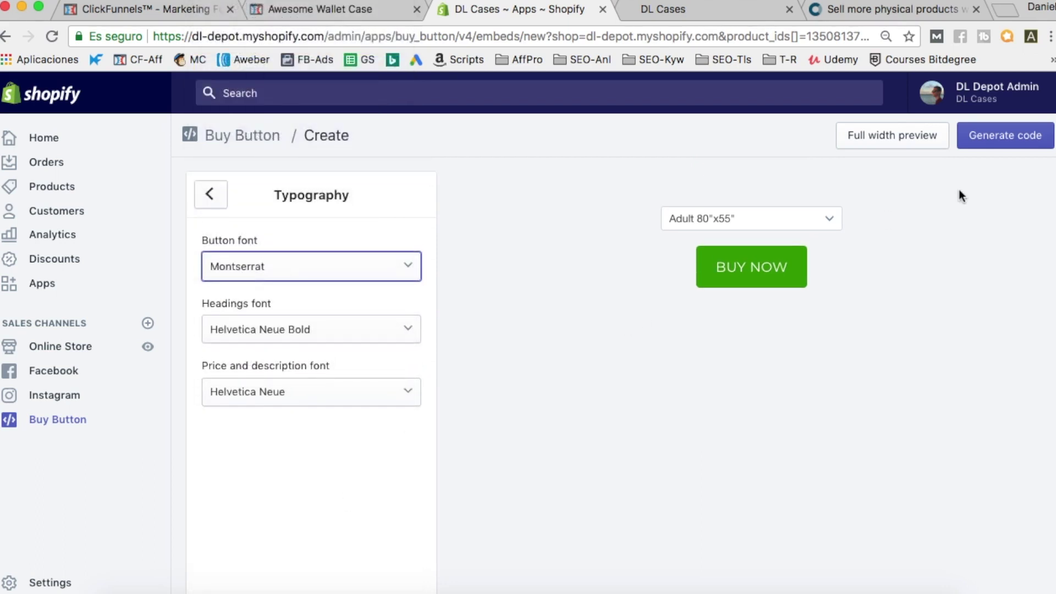
click(994, 141)
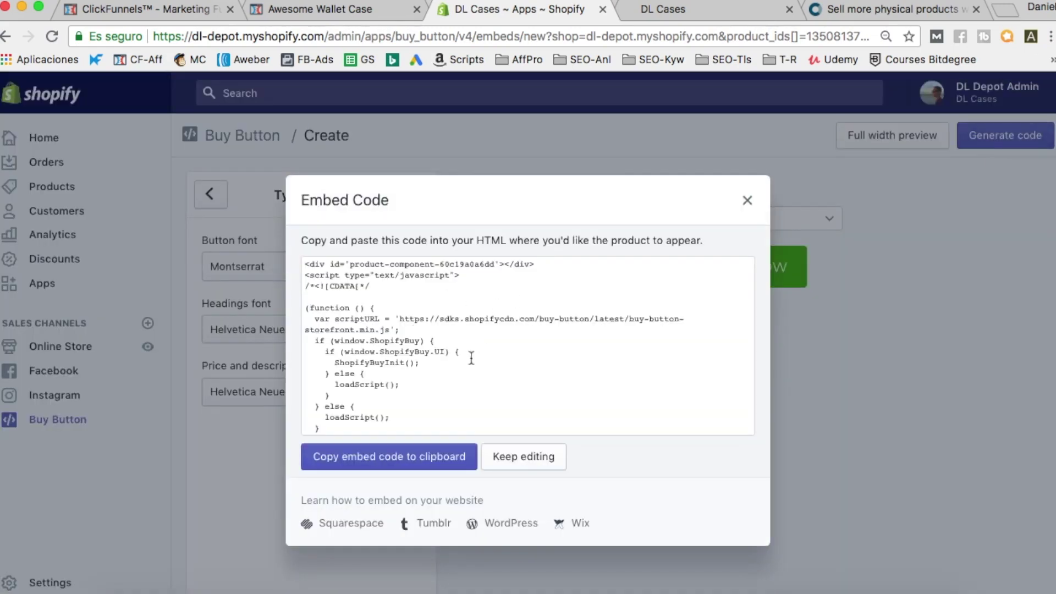
Step: Select the entire Buy Button embed code and return to the ClickFunnels editor
drag(311, 265, 390, 473)
click(300, 9)
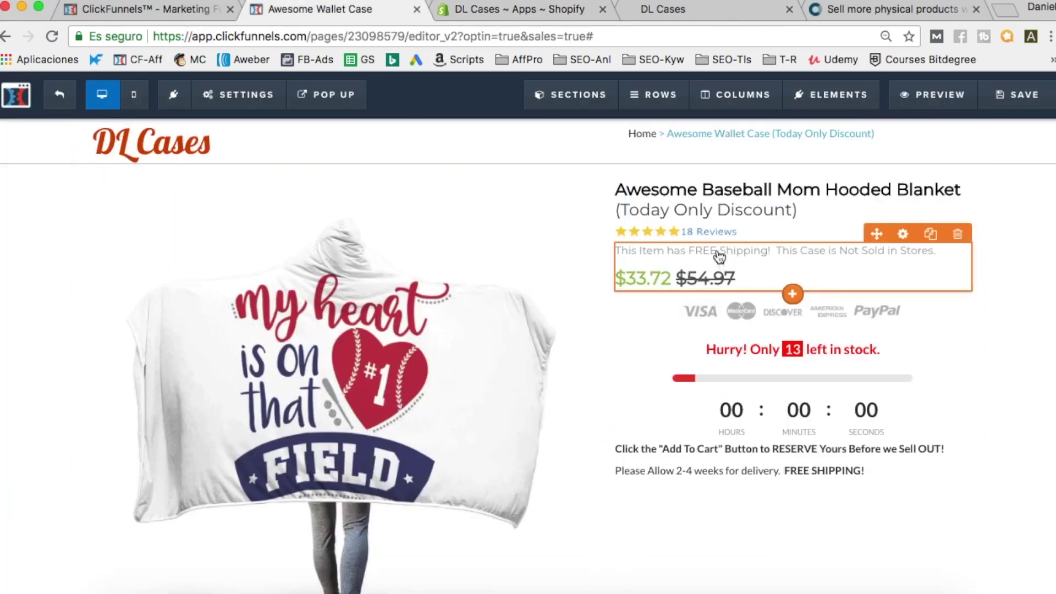
Step: Add a Custom JS/HTML element below the blanket's price
click(791, 294)
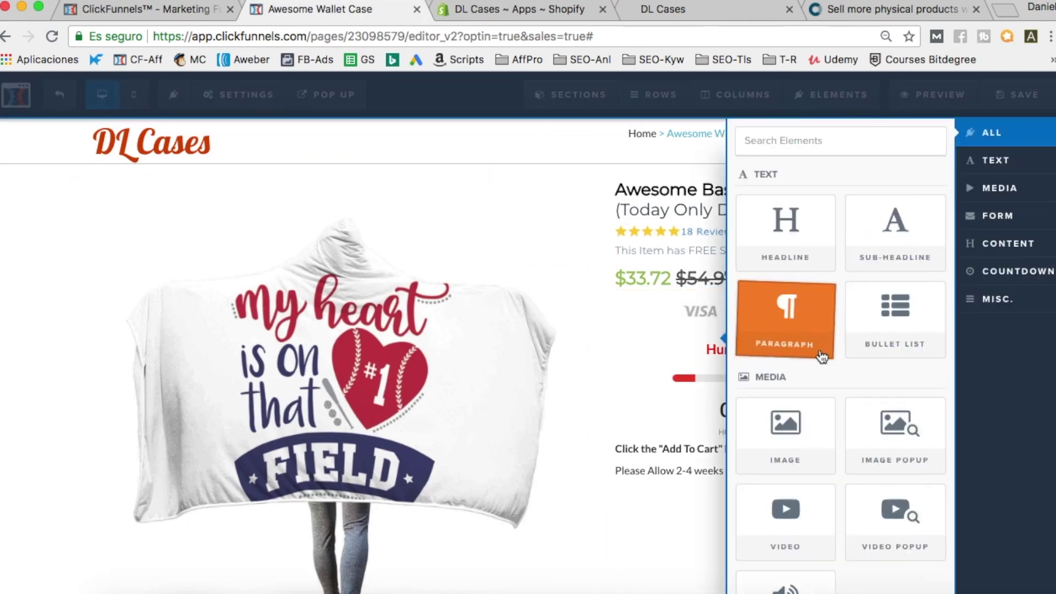
scroll(821, 363, down, 4)
scroll(825, 379, down, 10)
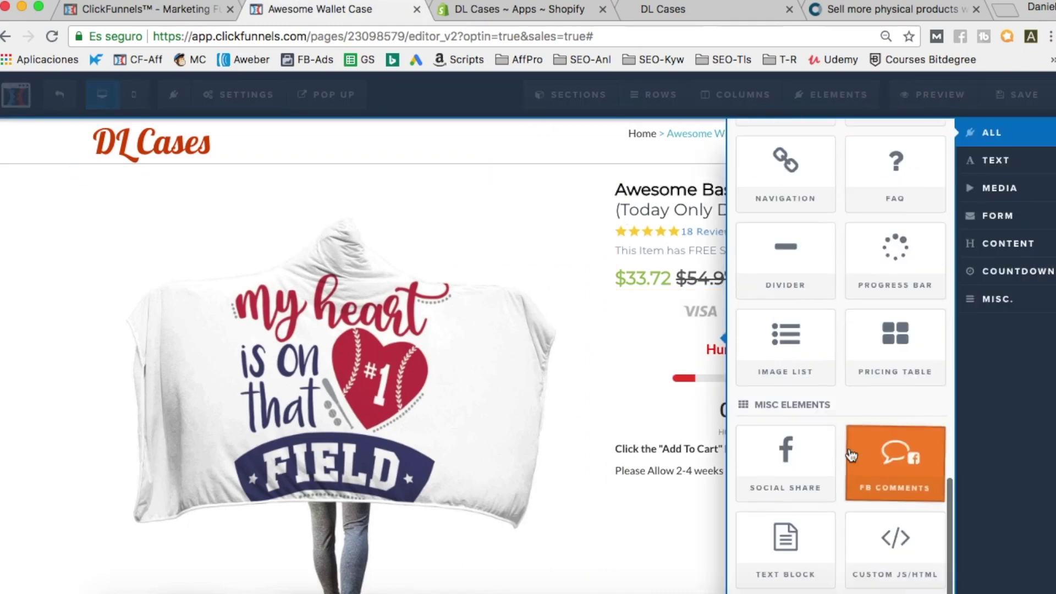
click(898, 549)
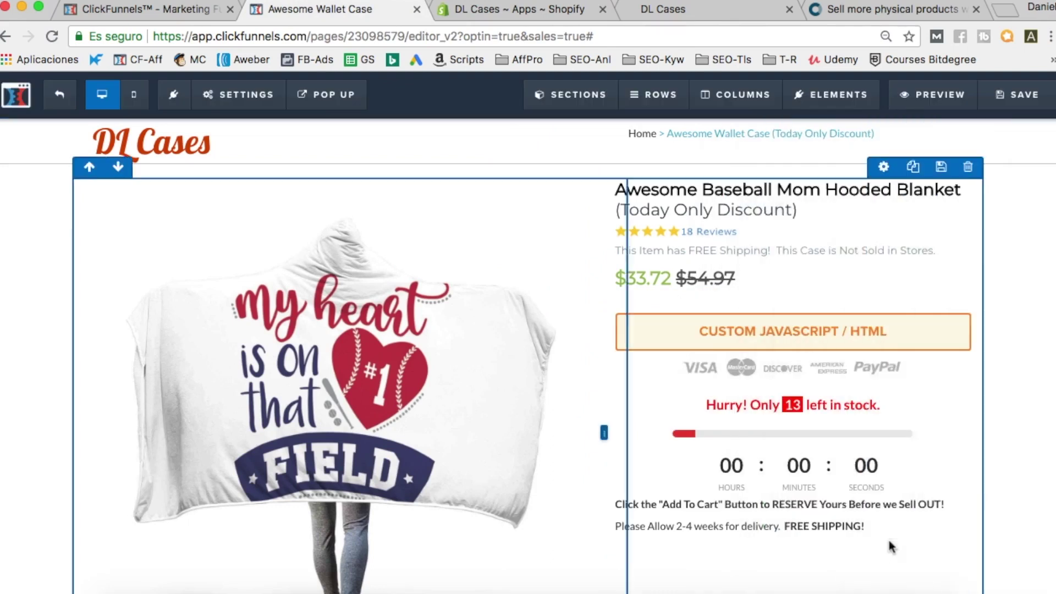
Step: Paste the Shopify embed code into the element, save the page and preview it
click(719, 322)
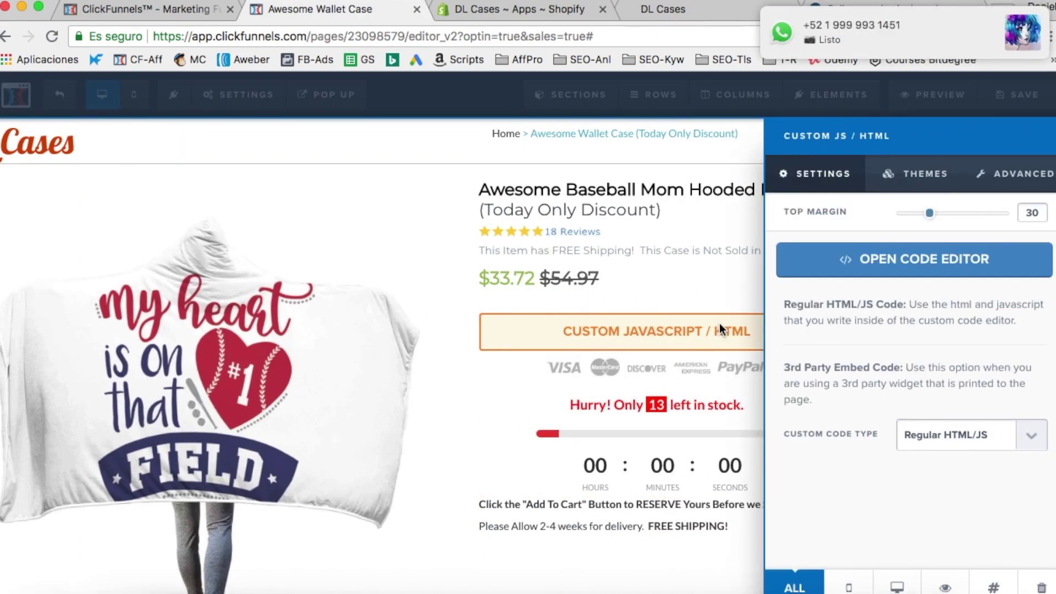
click(863, 268)
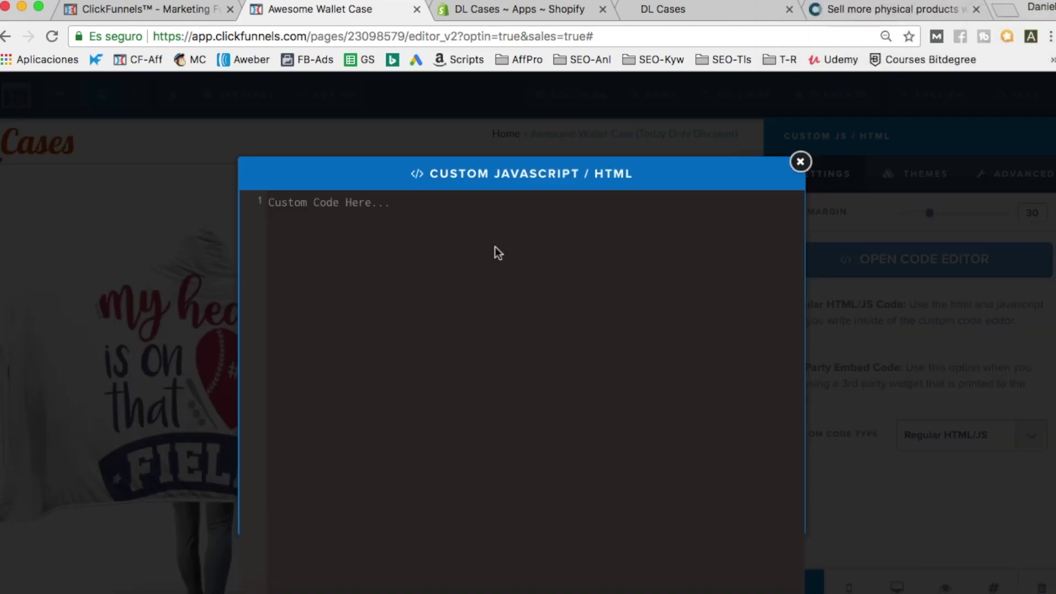
key(super+v)
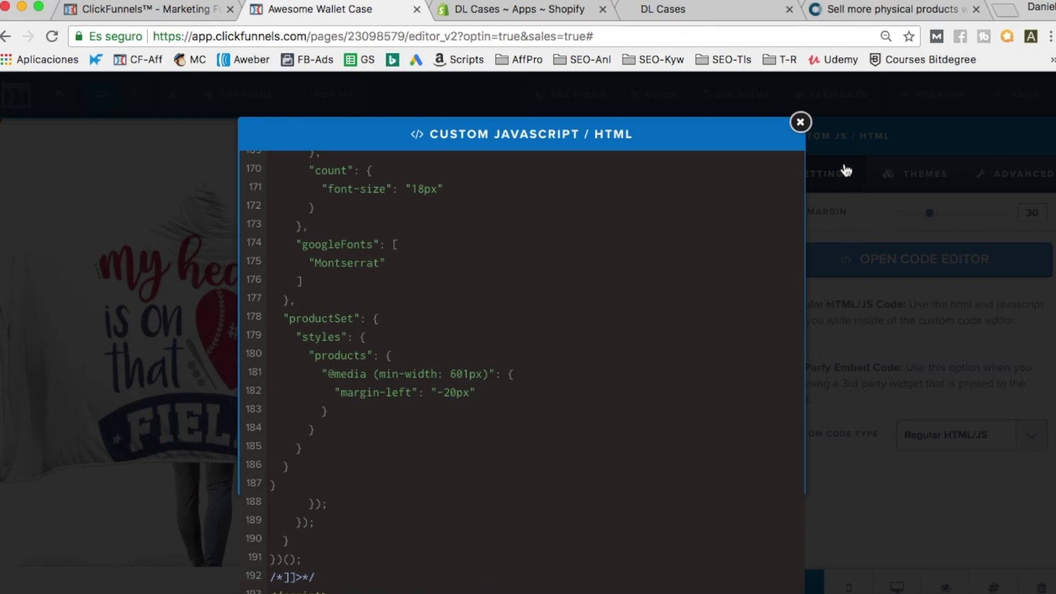
click(800, 122)
click(1017, 94)
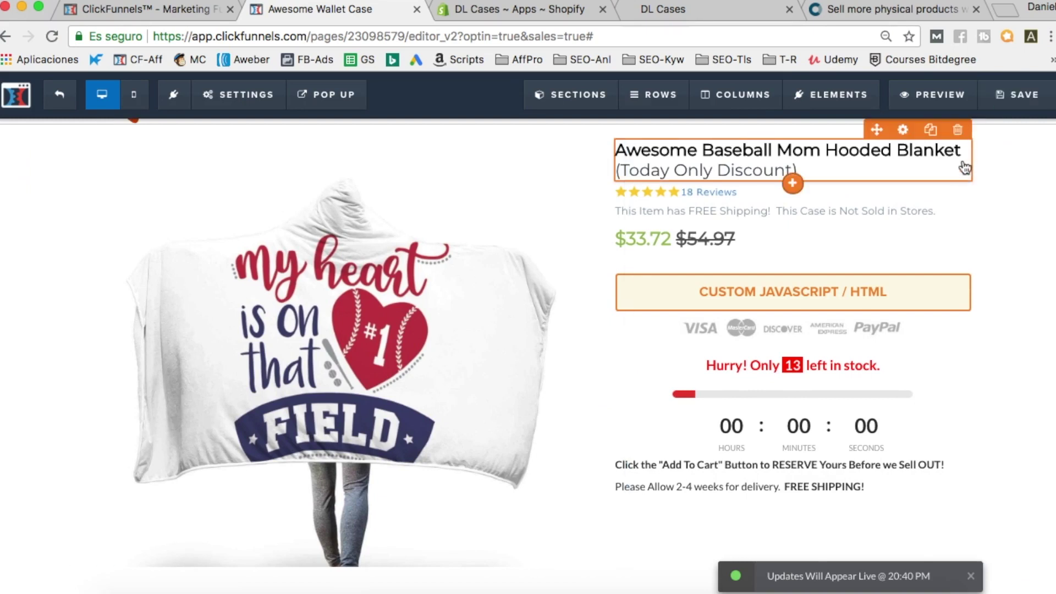
click(933, 87)
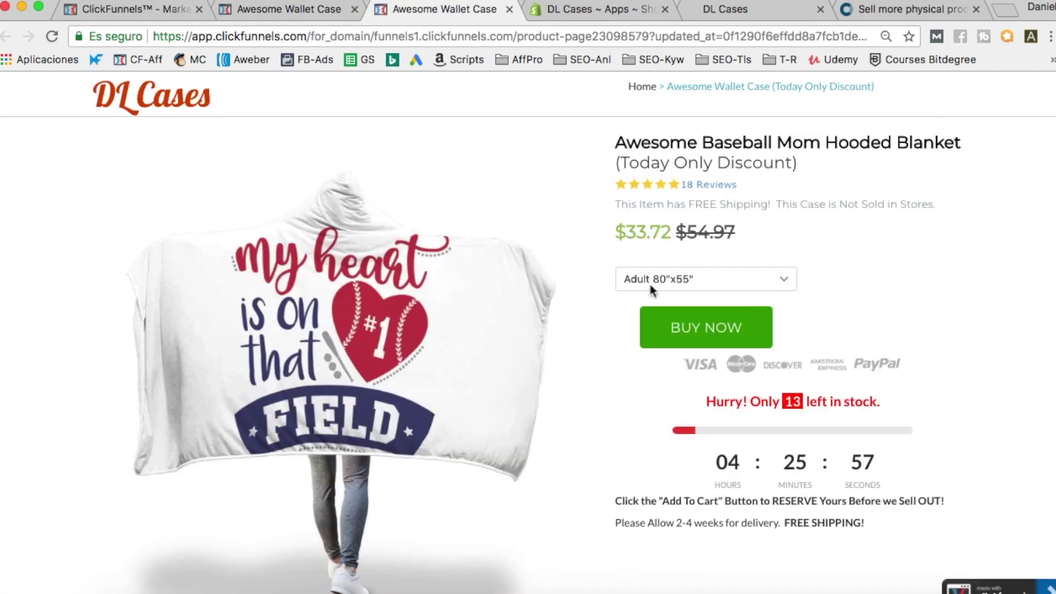
Step: Wrap the Buy Now embed code in the custom code element with <center> and </center> tags
click(281, 8)
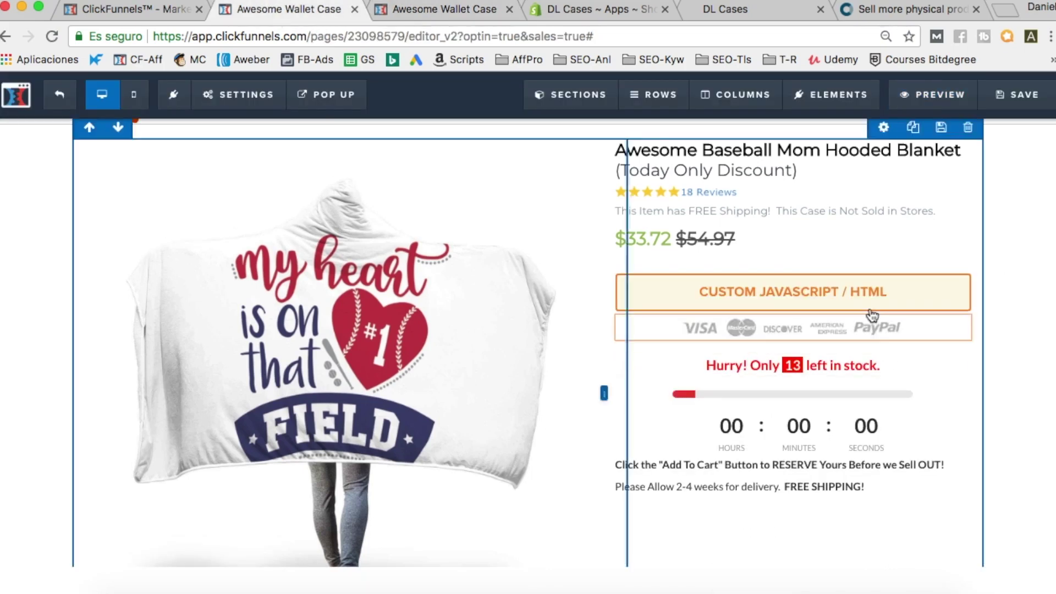
click(820, 297)
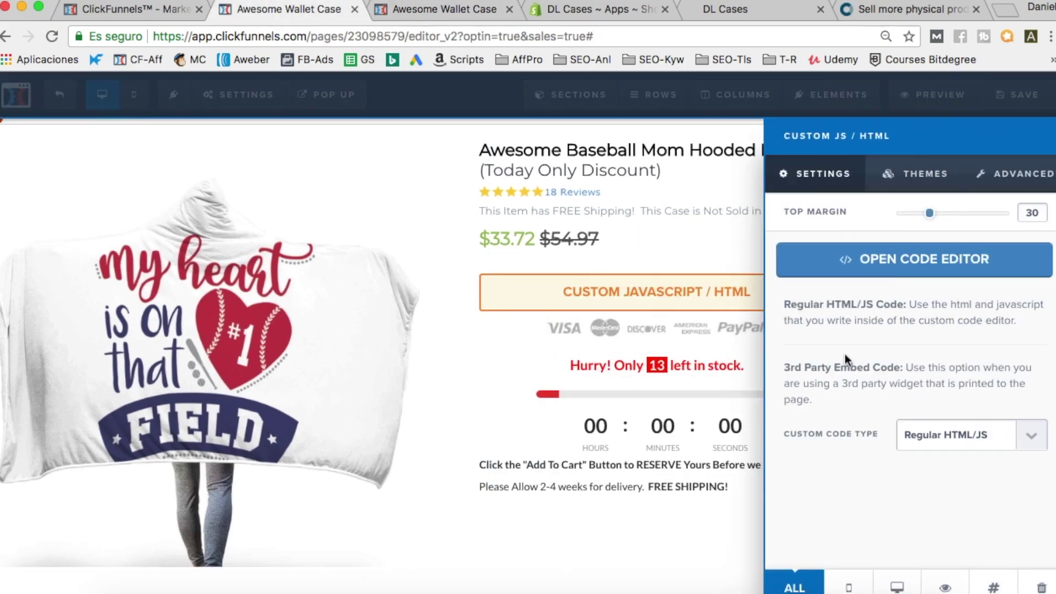
click(911, 266)
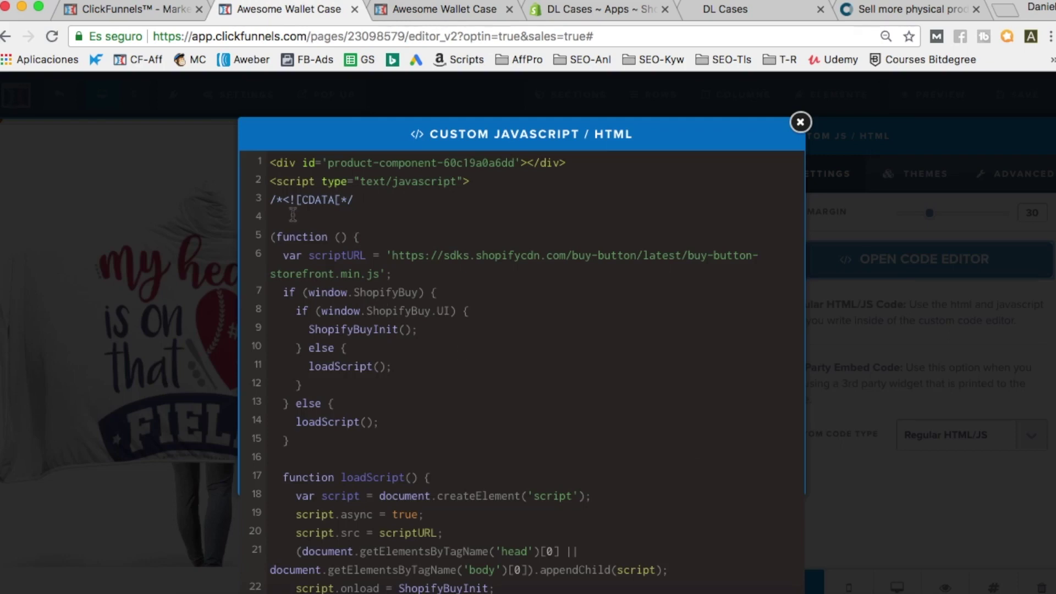
click(270, 163)
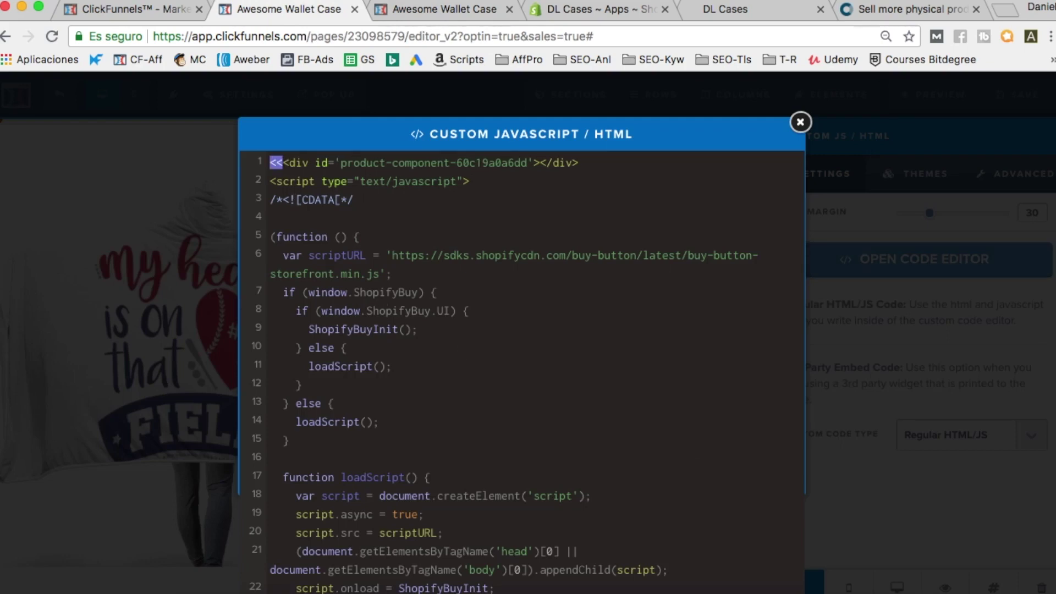
text(<center>)
scroll(391, 397, down, 20)
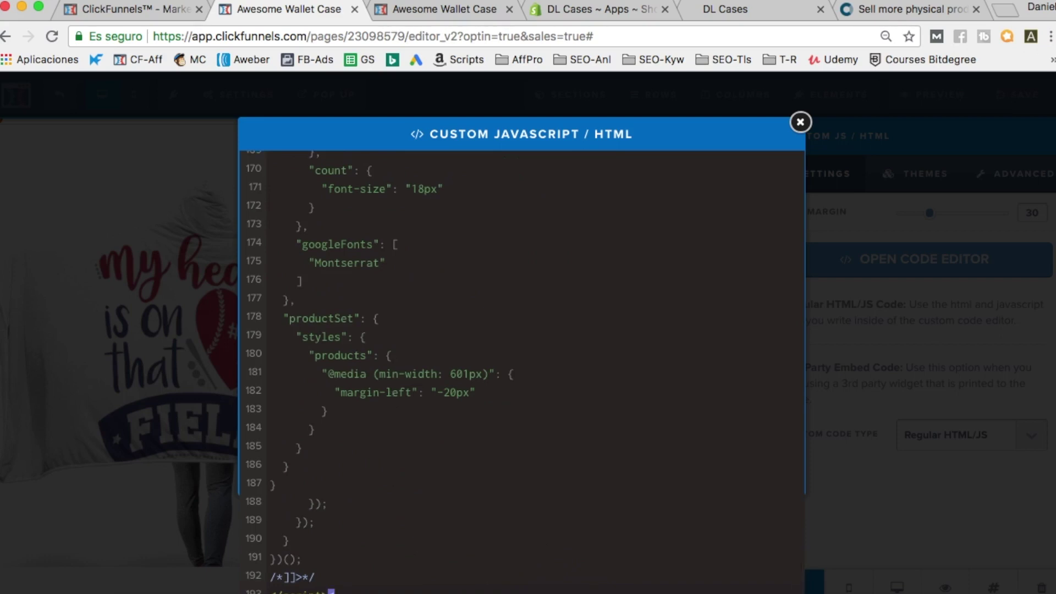
text(</center>)
Step: Save the updated blanket page and close the outdated preview tab
click(923, 411)
click(1023, 94)
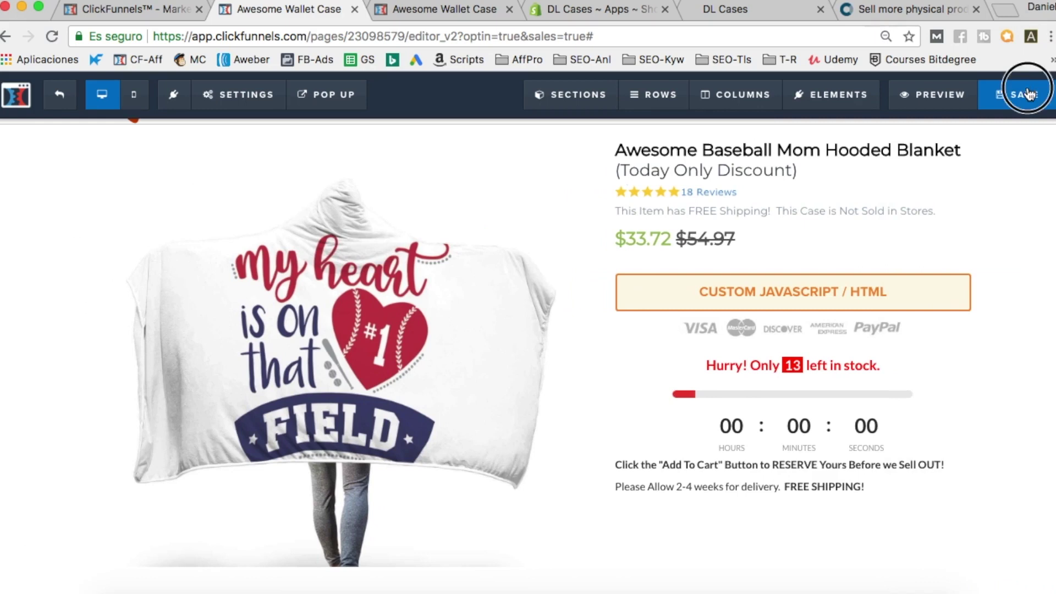
click(509, 9)
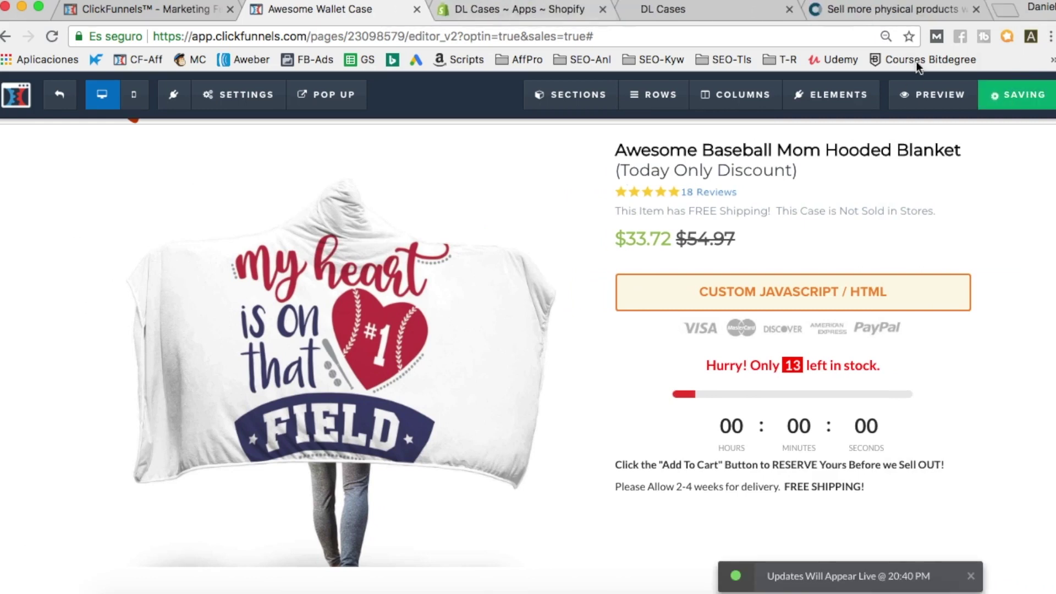
Step: Preview the updated page and confirm the size dropdown keeps Adult 80"x55"
click(905, 104)
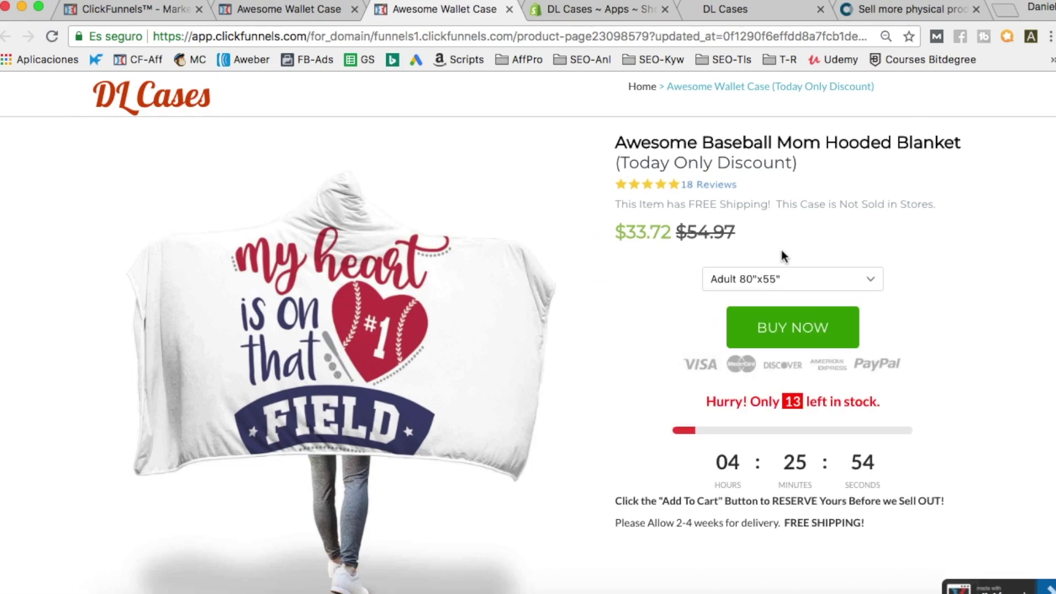
scroll(777, 252, up, 5)
click(612, 302)
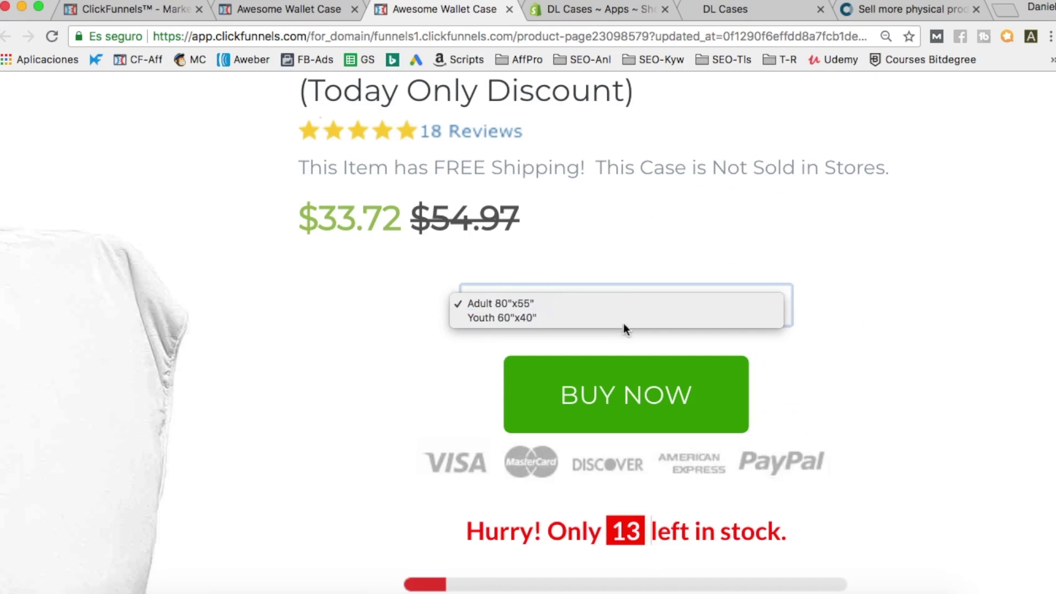
click(619, 255)
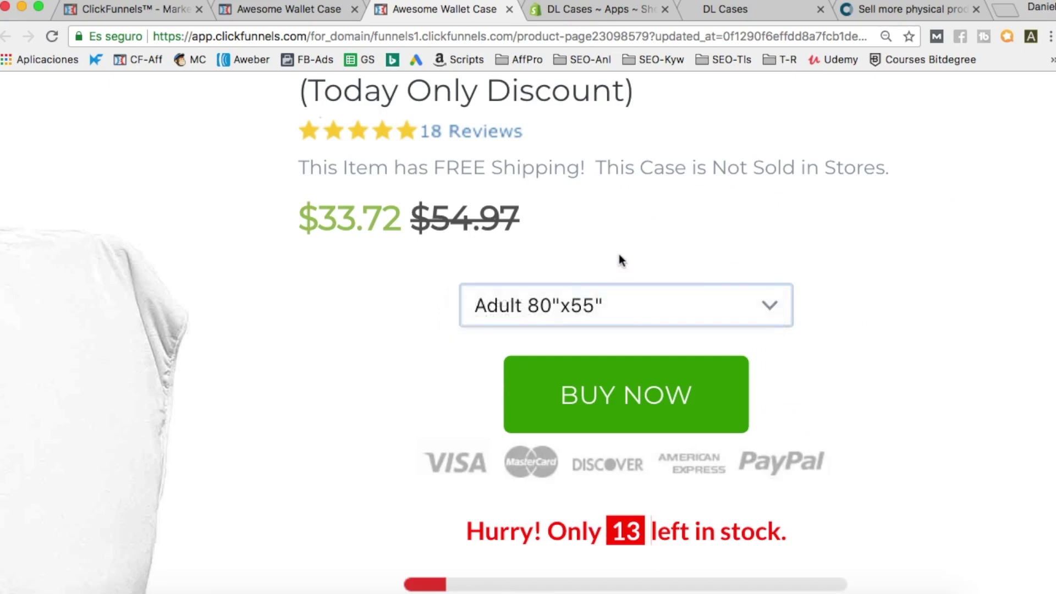
Step: On the live preview page, test that BUY NOW opens the Shopify checkout
click(288, 9)
click(459, 8)
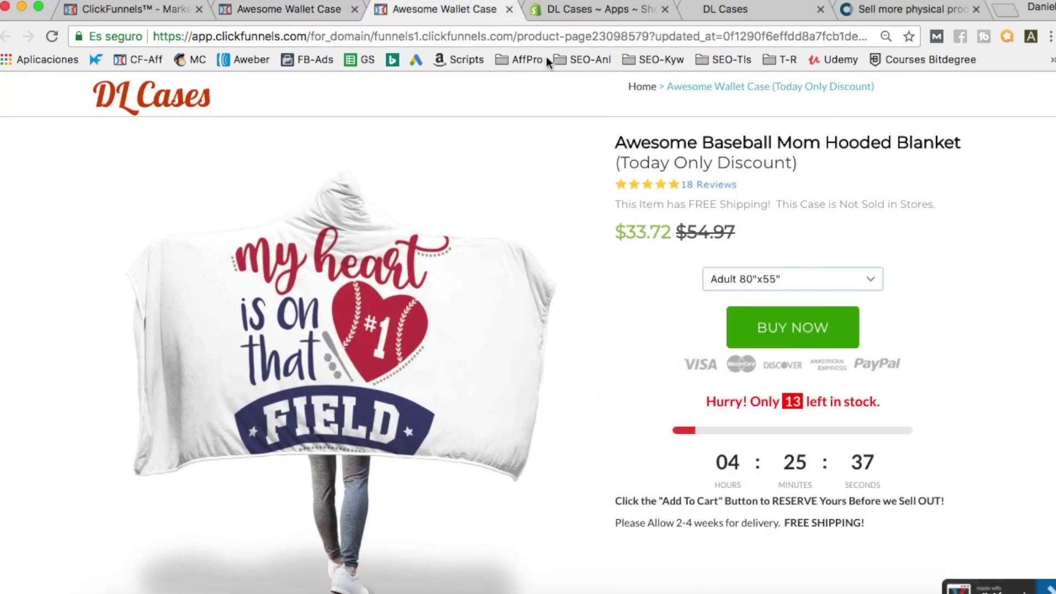
click(796, 338)
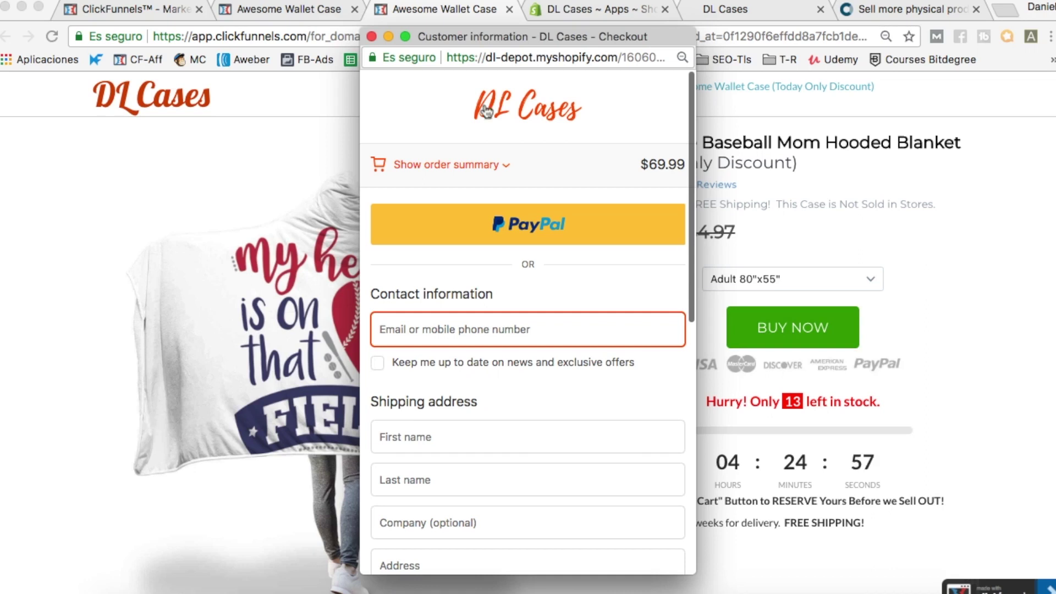
Step: Close the $69.99 DL Cases checkout window and go back to the Shopify Buy Button setup
click(371, 37)
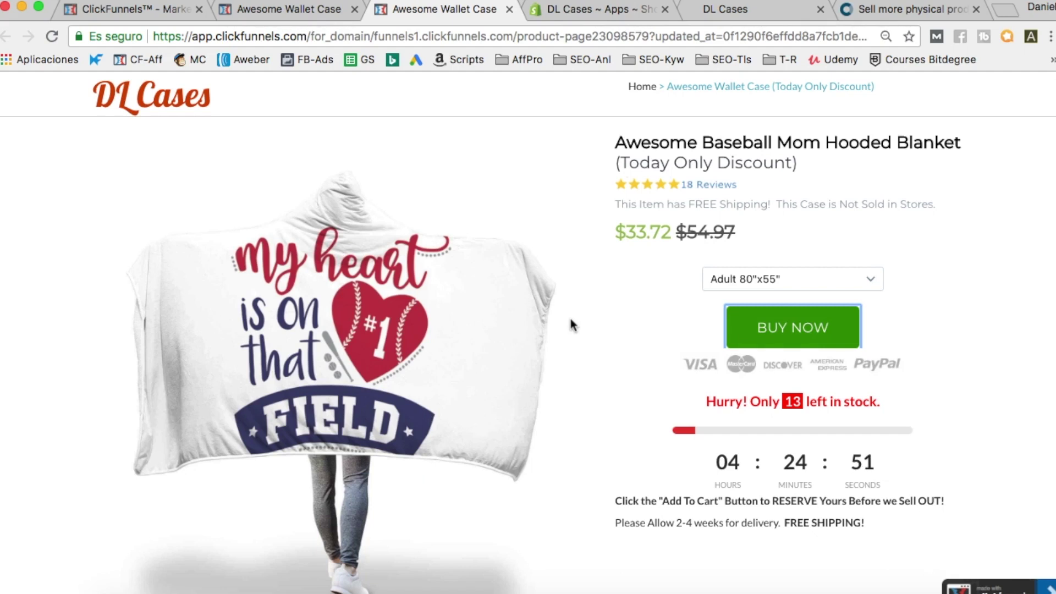
click(611, 12)
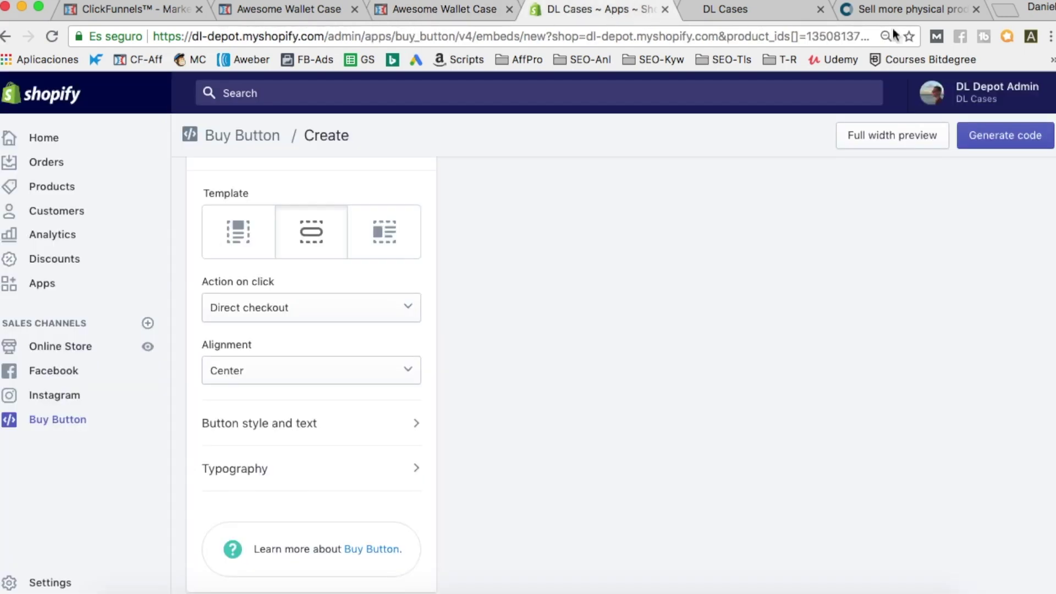
Step: Compare the DL Cases store's Beautiful Baseball Mom Hooded Blanket page ($69.99 on sale) with the funnel page
drag(760, 12, 605, 12)
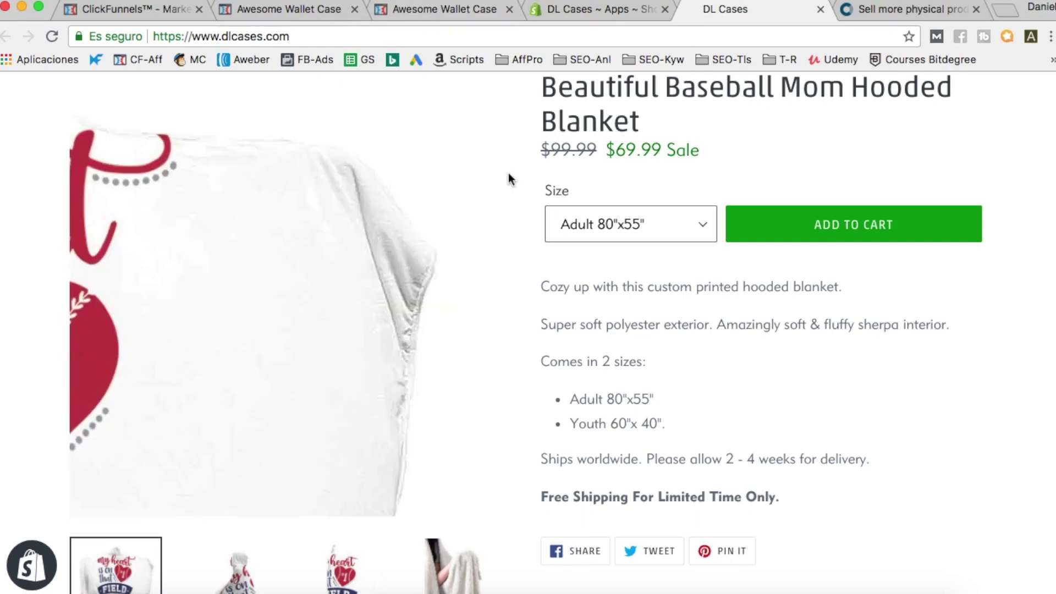
scroll(506, 242, down, 5)
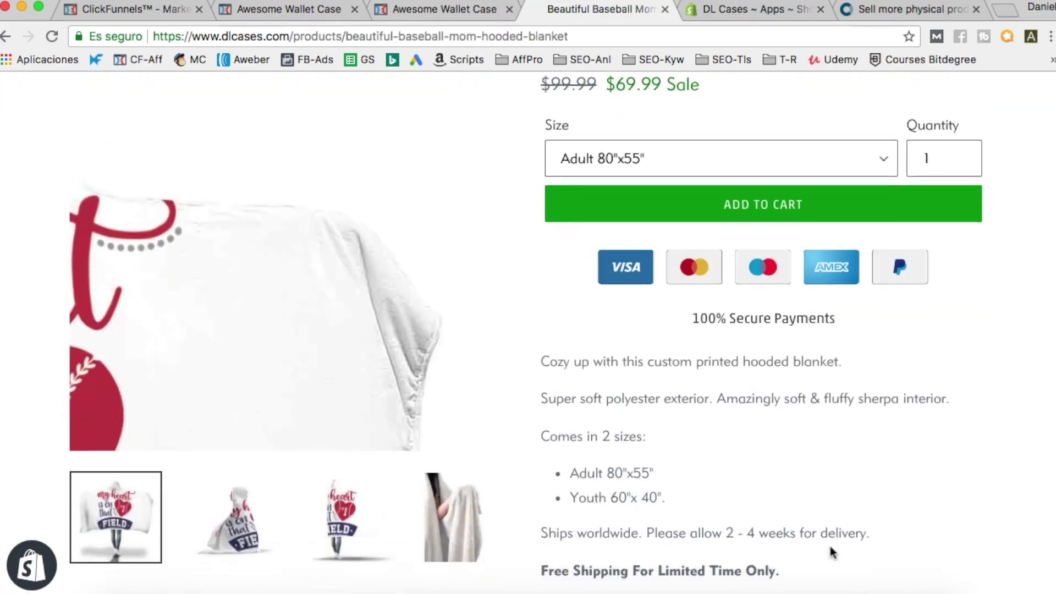
scroll(550, 248, up, 5)
click(450, 18)
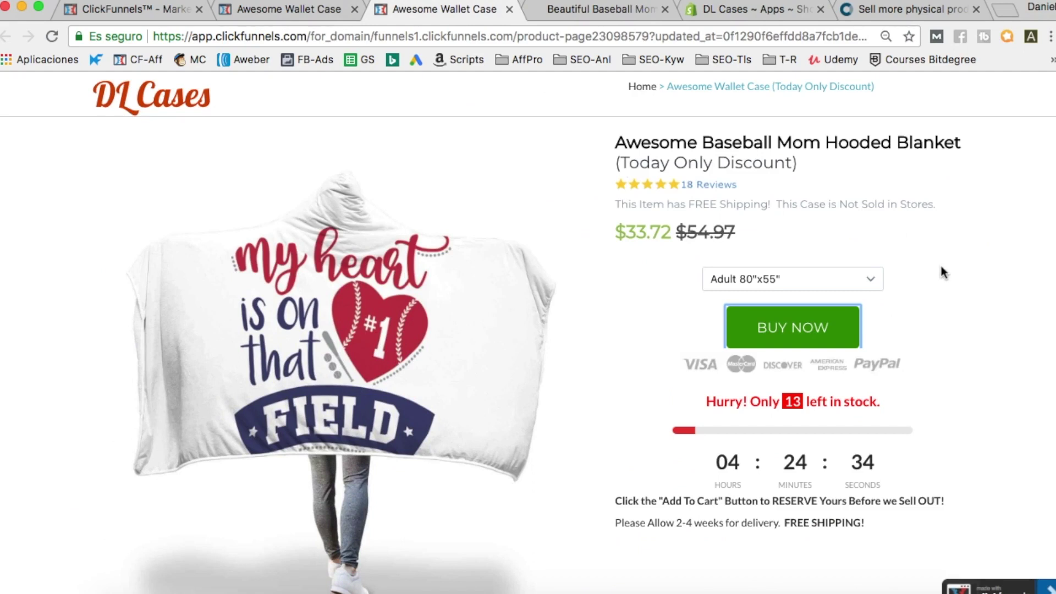
scroll(941, 269, down, 3)
scroll(941, 269, up, 2)
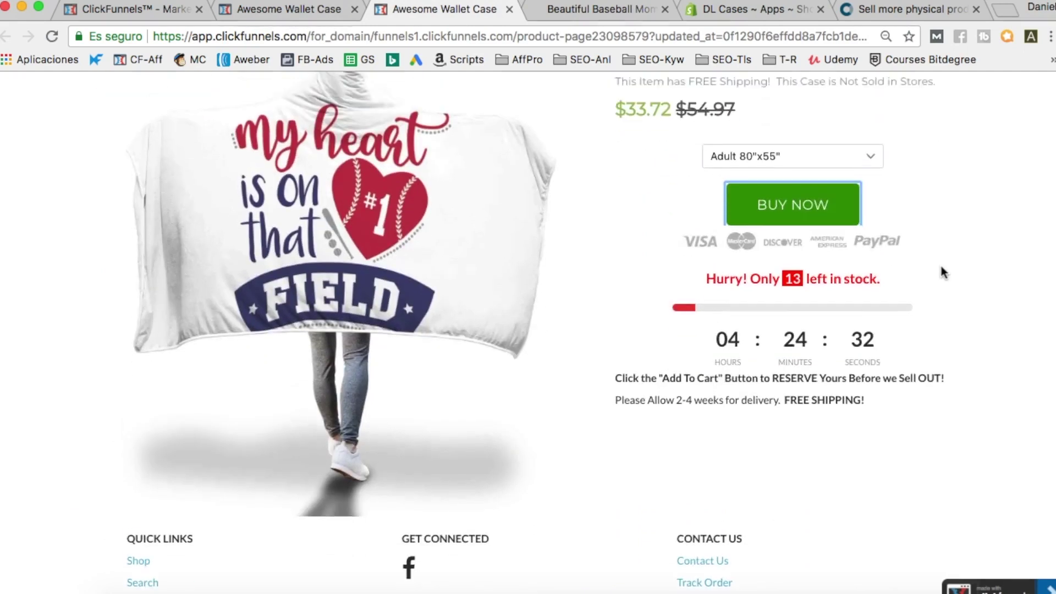
scroll(943, 264, up, 2)
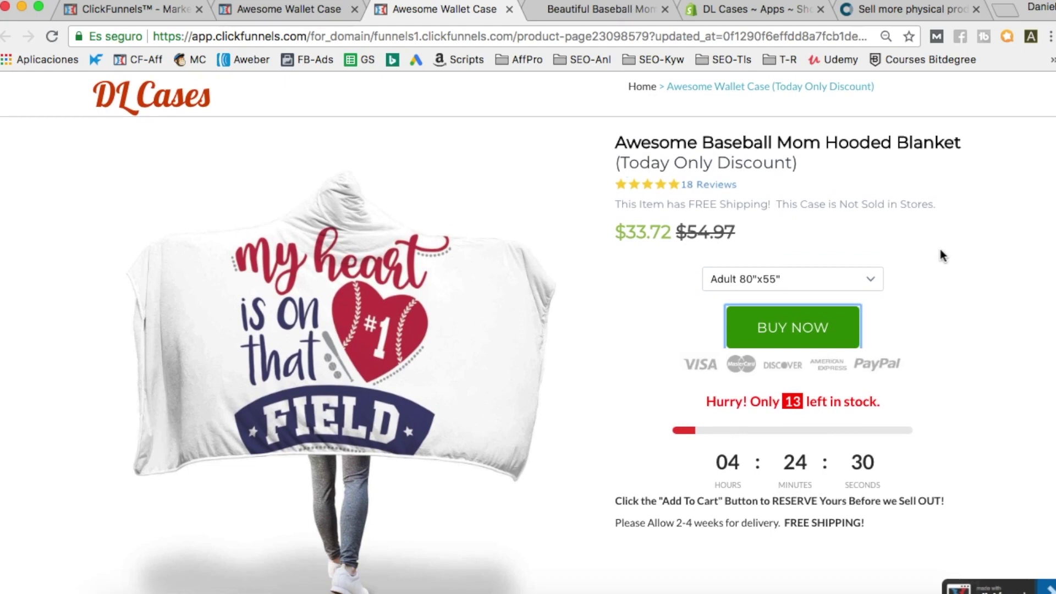
click(580, 10)
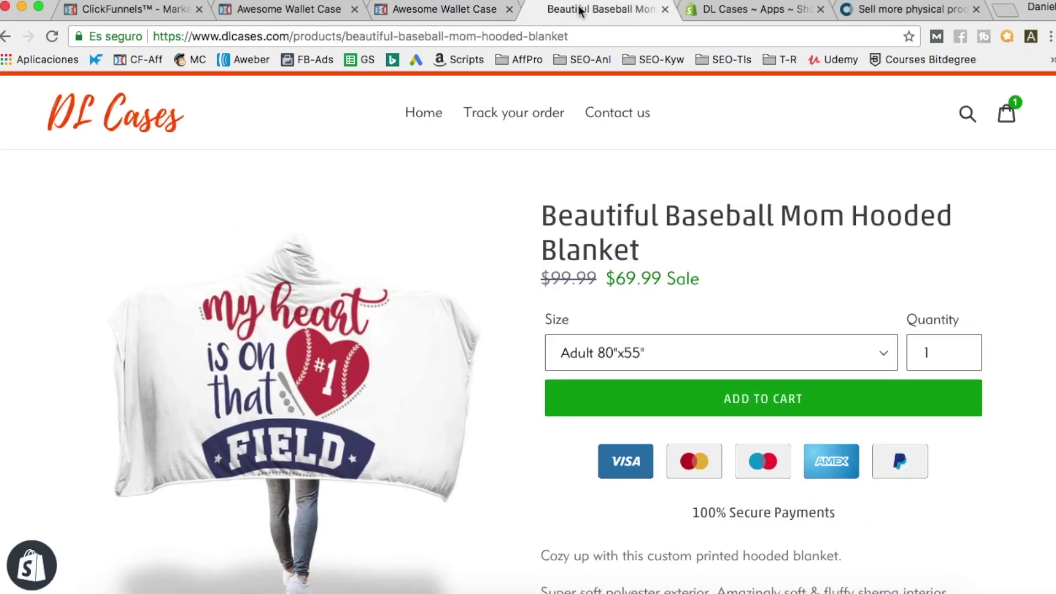
scroll(760, 205, up, 1)
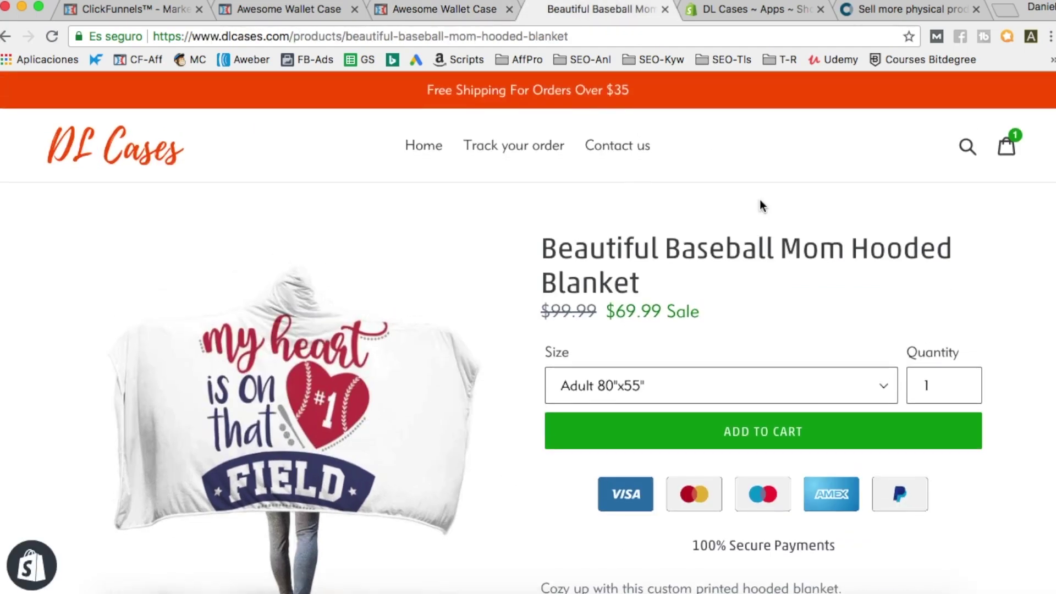